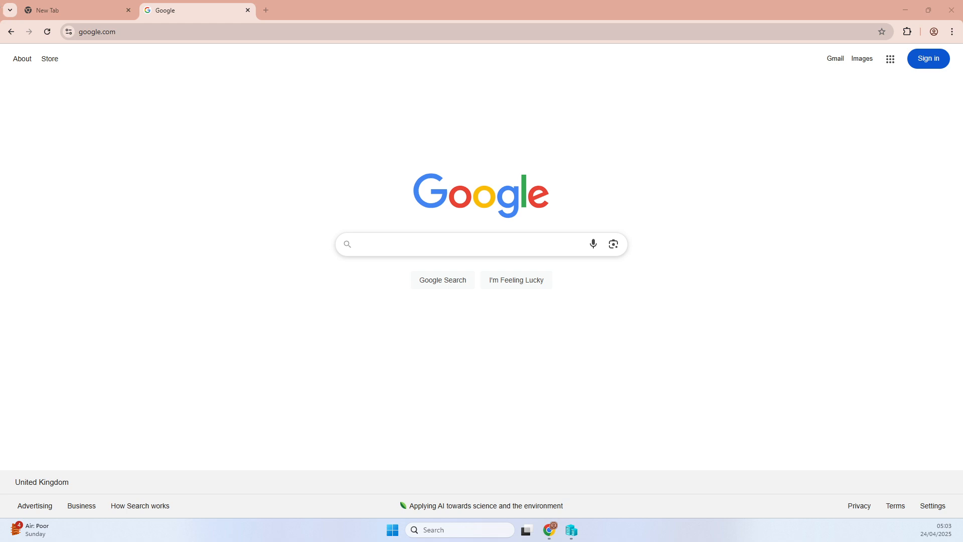
Open the Microsoft 365 admin center at admin.cloud.microsoft.com in the empty browser tab.
{"action": "left_click", "coordinate": [103, 13]}
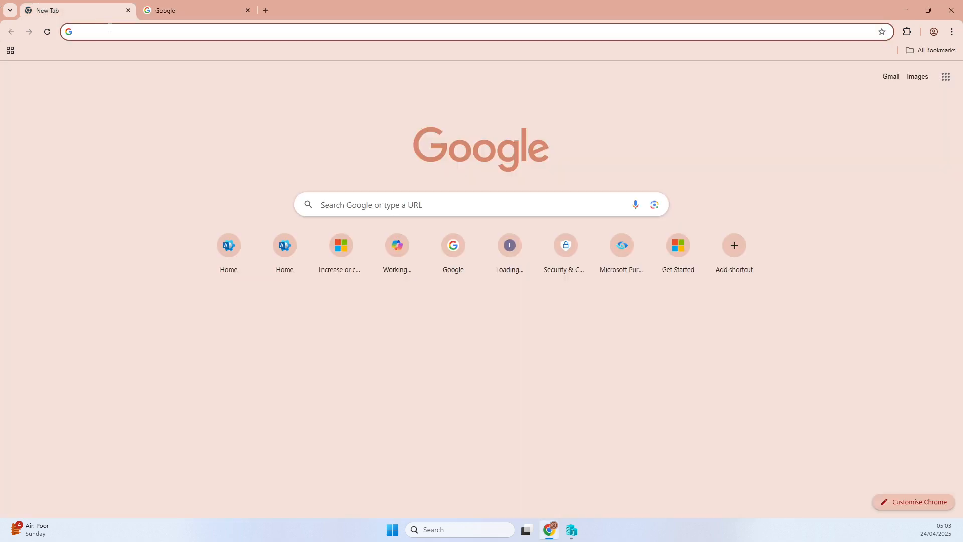
{"action": "type", "text": "ad"}
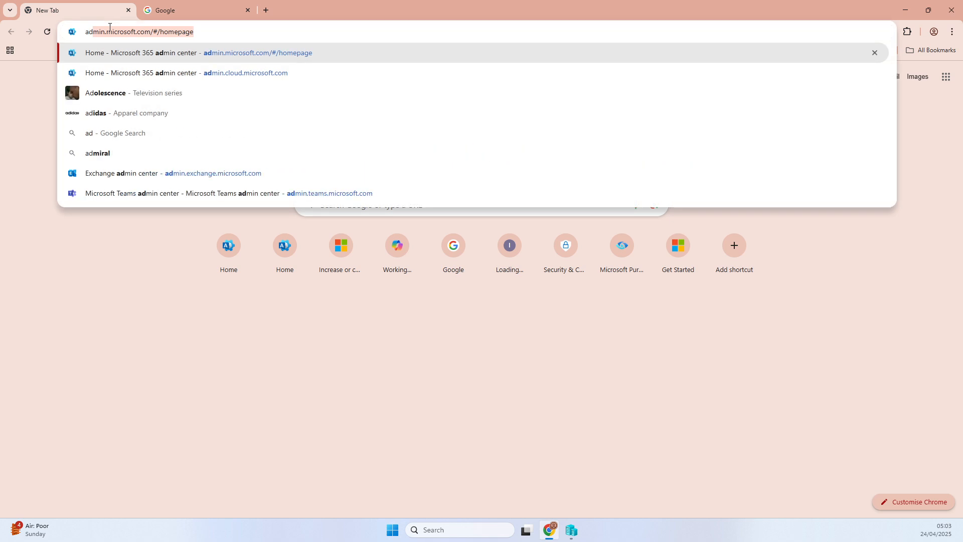
{"action": "type", "text": "d"}
{"action": "key", "text": "BackSpace"}
{"action": "key", "text": "BackSpace"}
{"action": "key", "text": "BackSpace"}
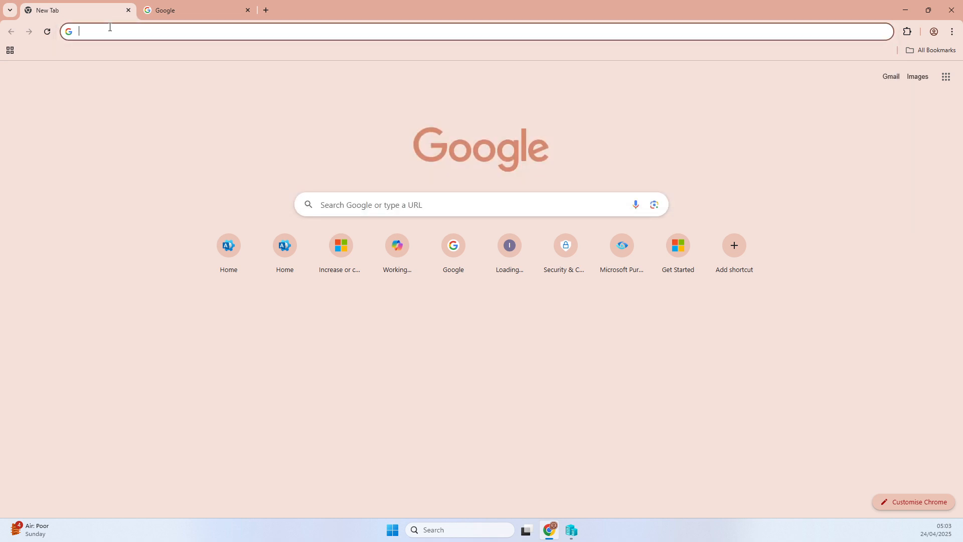
{"action": "type", "text": "ad"}
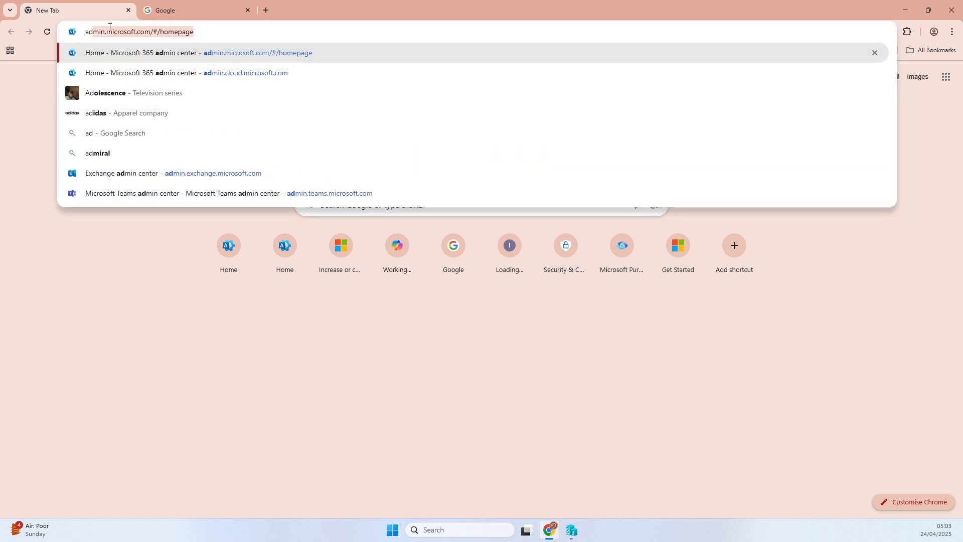
{"action": "type", "text": "min.clou"}
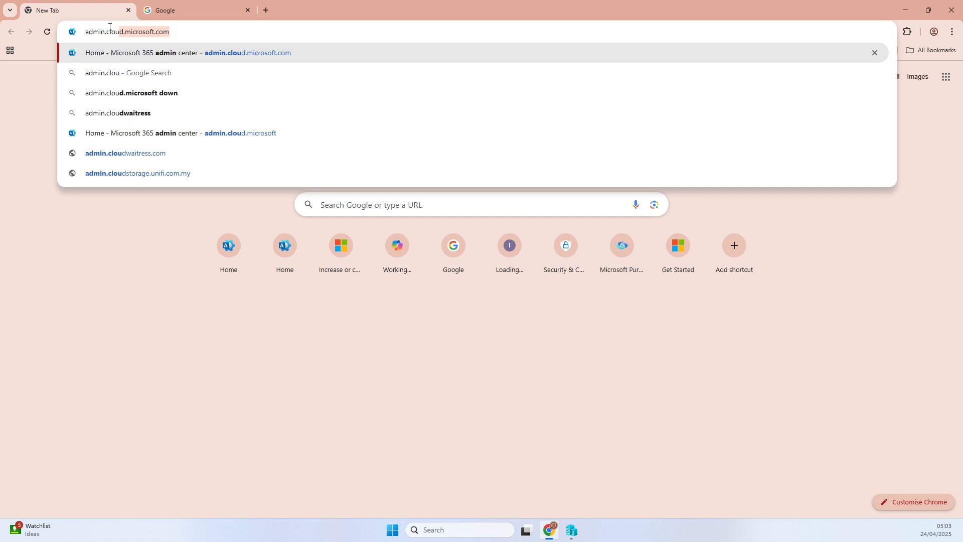
{"action": "key", "text": "Return"}
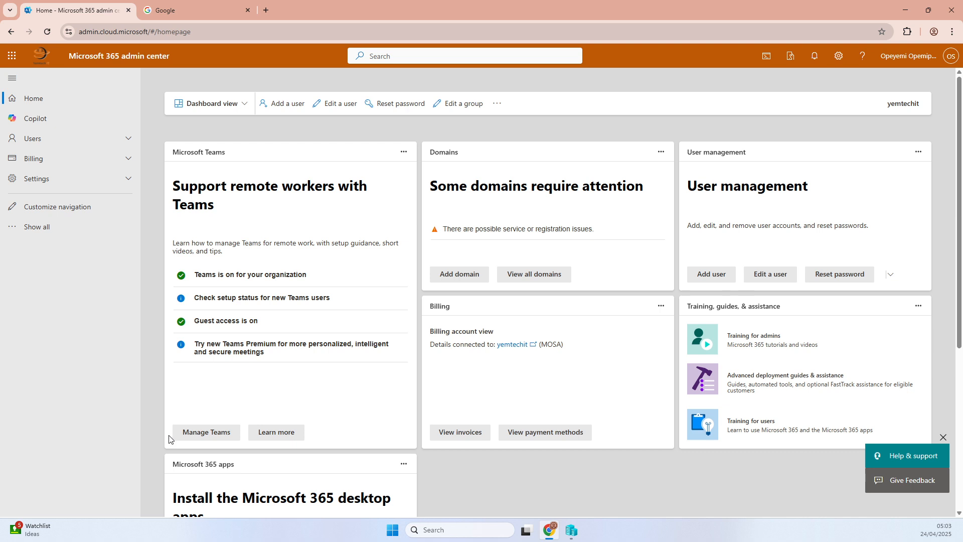
Show all admin navigation entries and open the details of the second user in the active users list.
{"action": "left_click", "coordinate": [48, 231]}
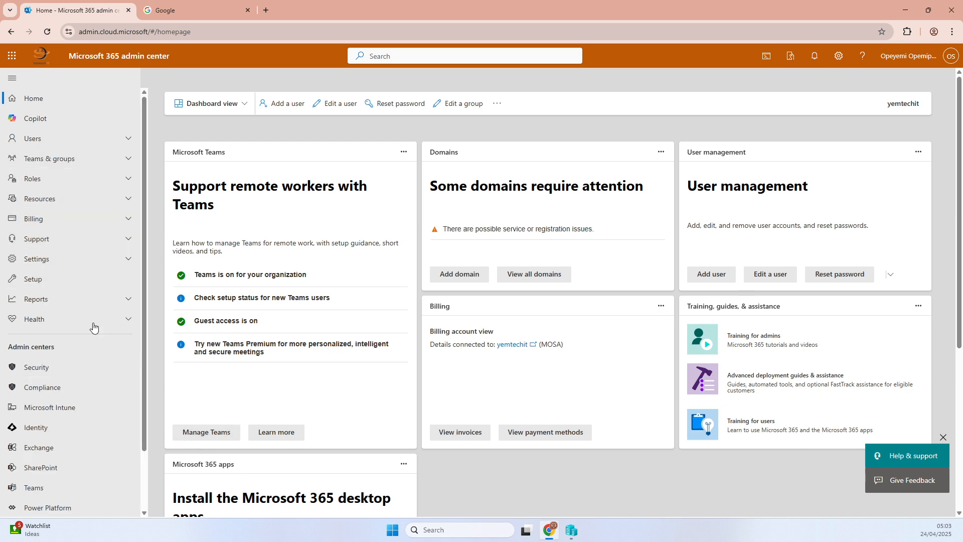
{"action": "left_click", "coordinate": [43, 143]}
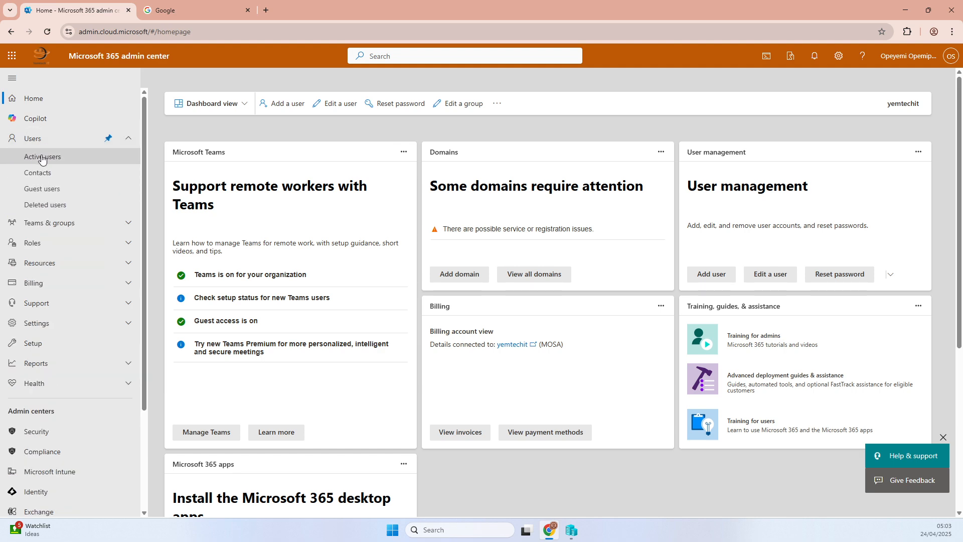
{"action": "left_click", "coordinate": [43, 156]}
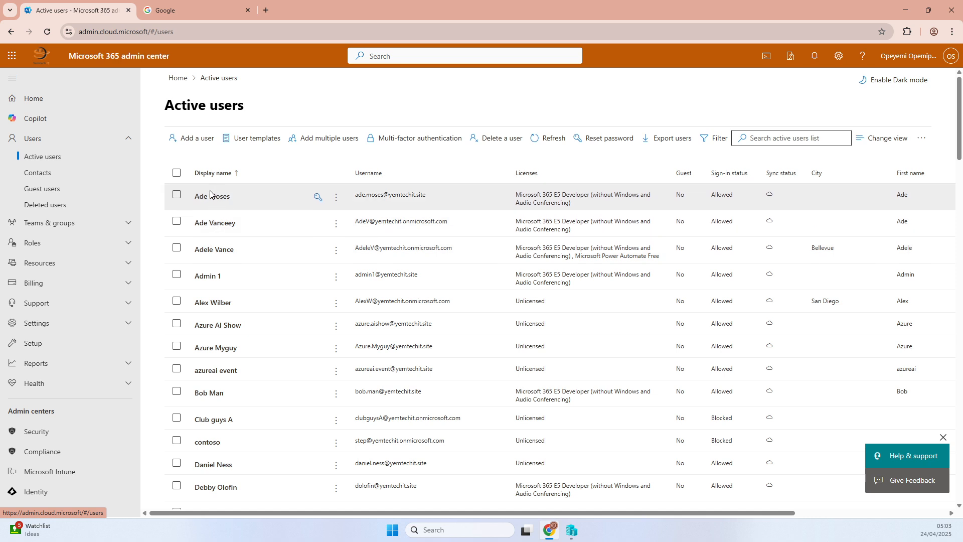
{"action": "left_click", "coordinate": [227, 226]}
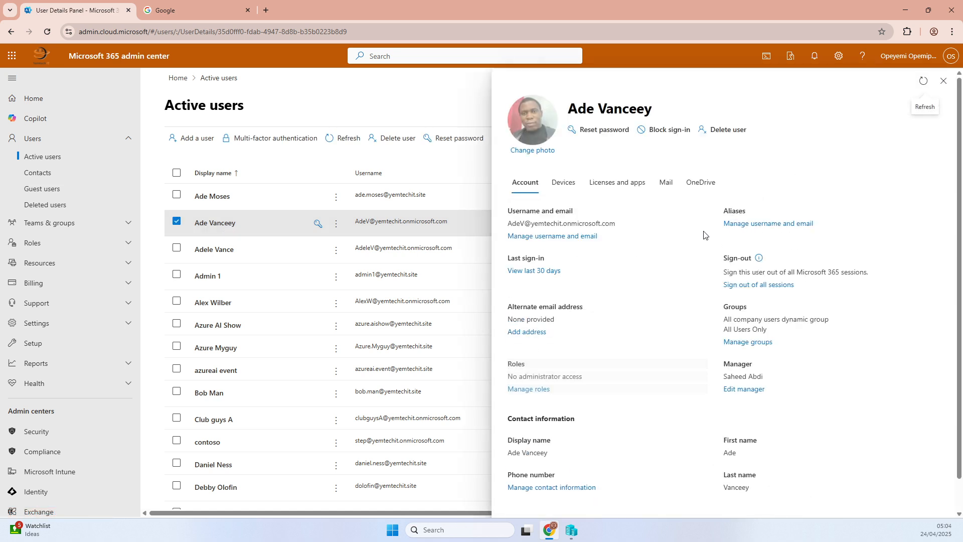
Examine the user's assigned licenses and the apps they include, looking for Exchange Online, and close the user details.
{"action": "left_click", "coordinate": [624, 187]}
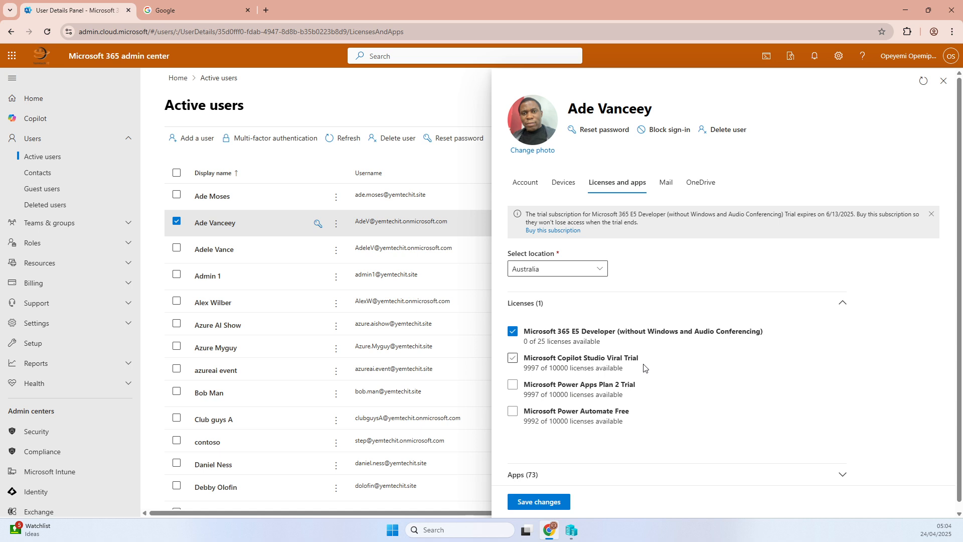
{"action": "scroll", "coordinate": [566, 376], "scroll_direction": "down", "scroll_amount": 1}
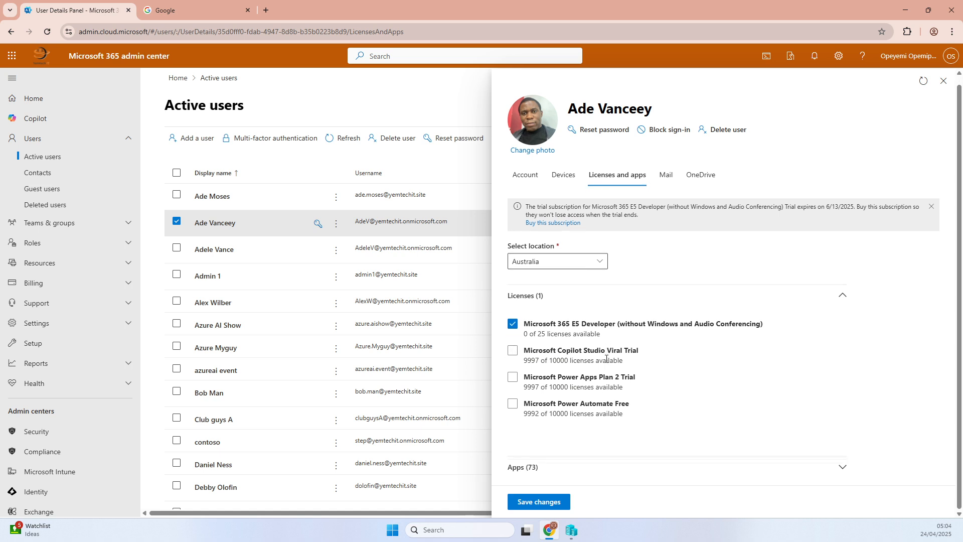
{"action": "left_click", "coordinate": [530, 467]}
{"action": "scroll", "coordinate": [616, 426], "scroll_direction": "down", "scroll_amount": 6}
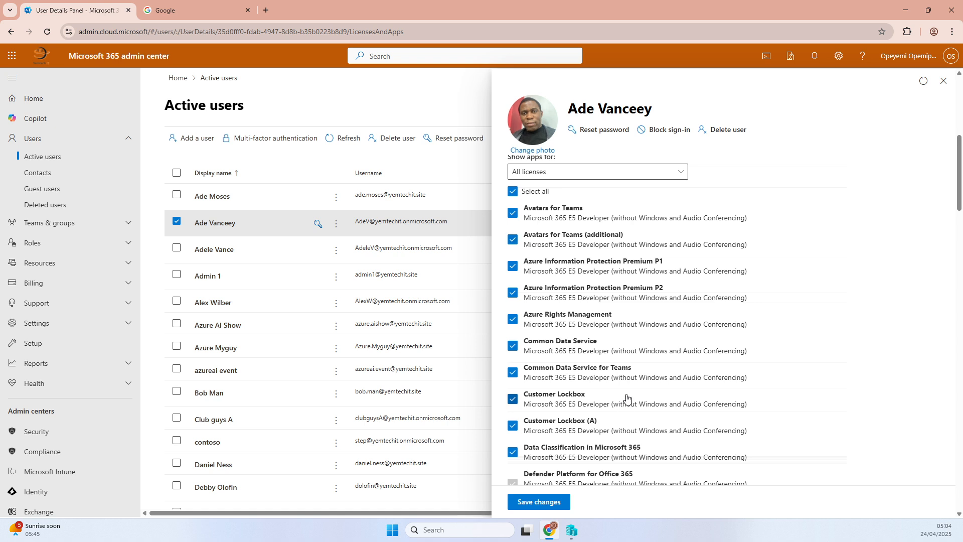
{"action": "scroll", "coordinate": [601, 301], "scroll_direction": "down", "scroll_amount": 3}
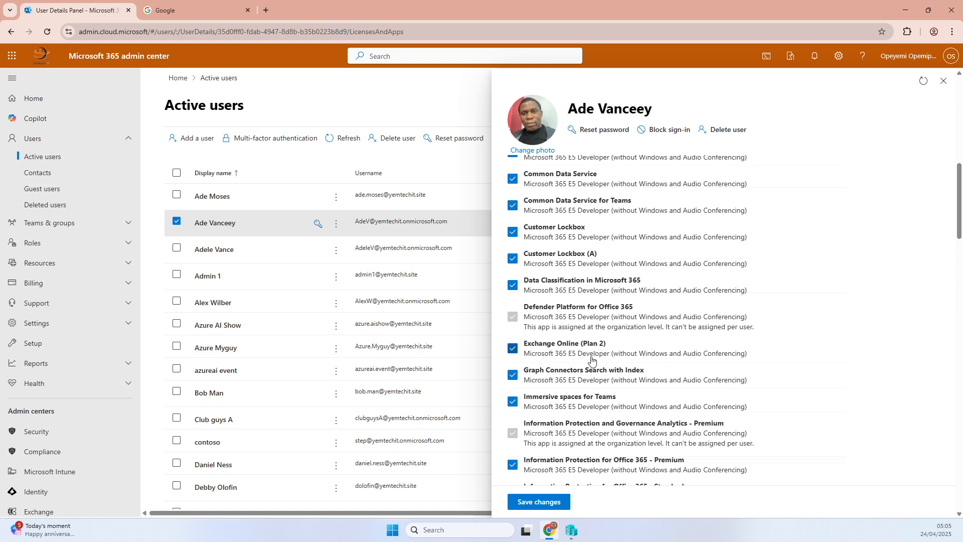
{"action": "scroll", "coordinate": [658, 347], "scroll_direction": "up", "scroll_amount": 10}
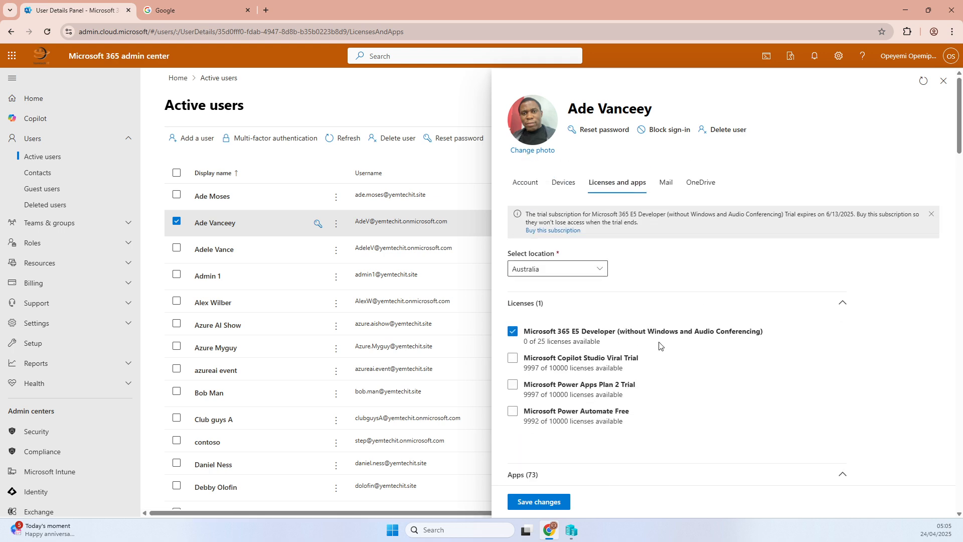
{"action": "scroll", "coordinate": [622, 371], "scroll_direction": "down", "scroll_amount": 3}
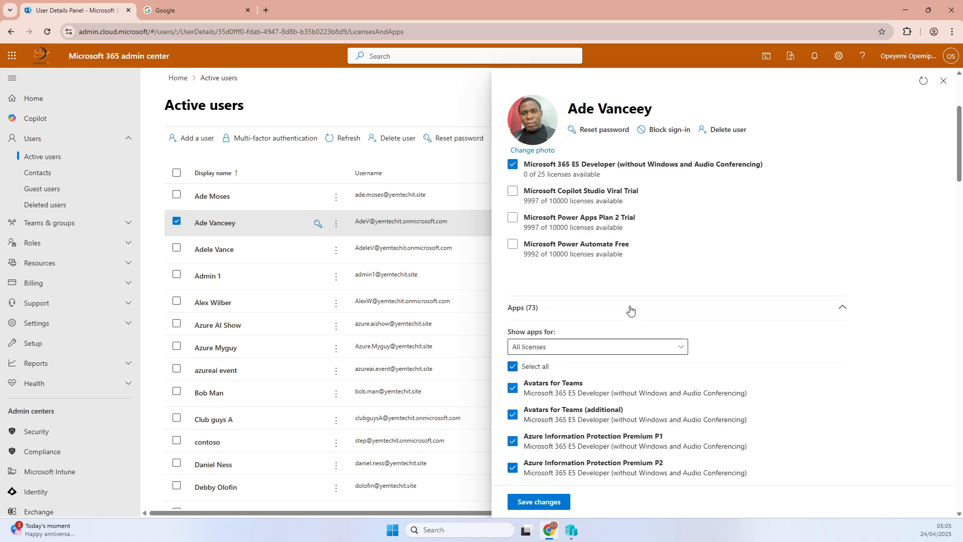
{"action": "scroll", "coordinate": [629, 315], "scroll_direction": "up", "scroll_amount": 3}
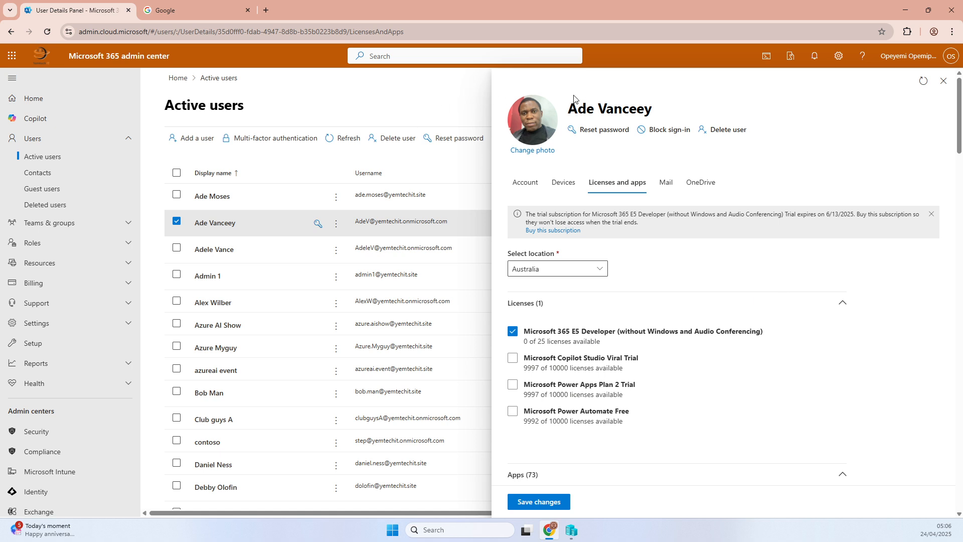
{"action": "left_click", "coordinate": [943, 81]}
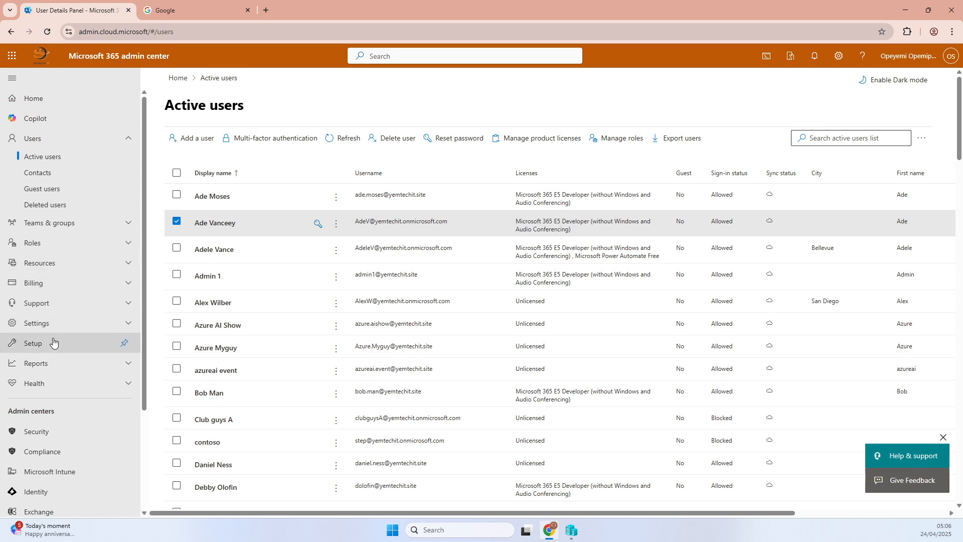
Open the same user's mailbox in the Exchange admin center and show its other settings, including the mailbox archive.
{"action": "scroll", "coordinate": [58, 346], "scroll_direction": "down", "scroll_amount": 3}
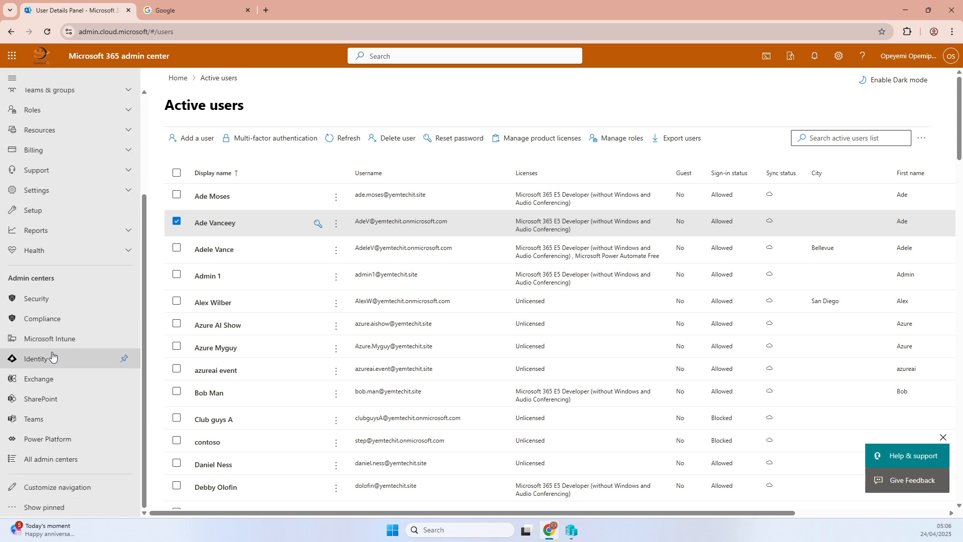
{"action": "left_click", "coordinate": [41, 384]}
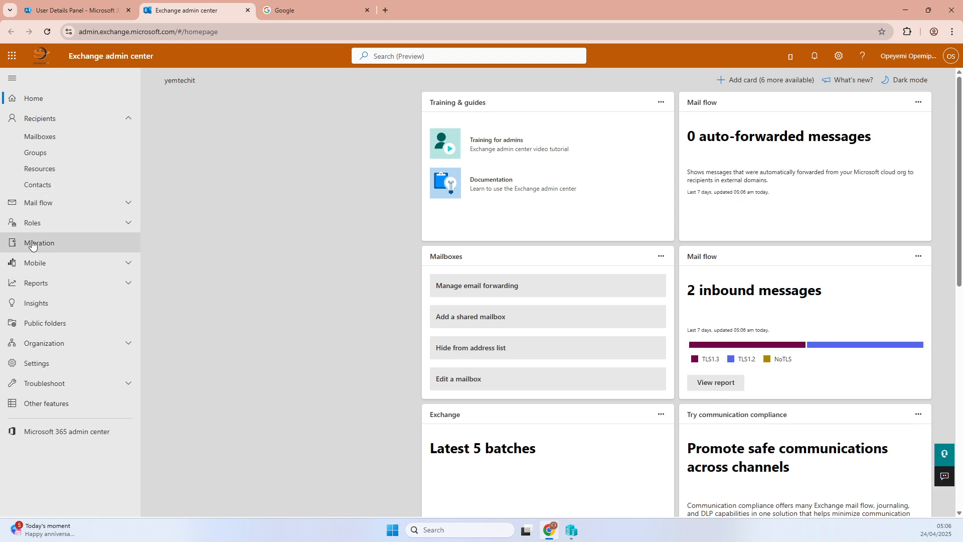
{"action": "left_click", "coordinate": [45, 140]}
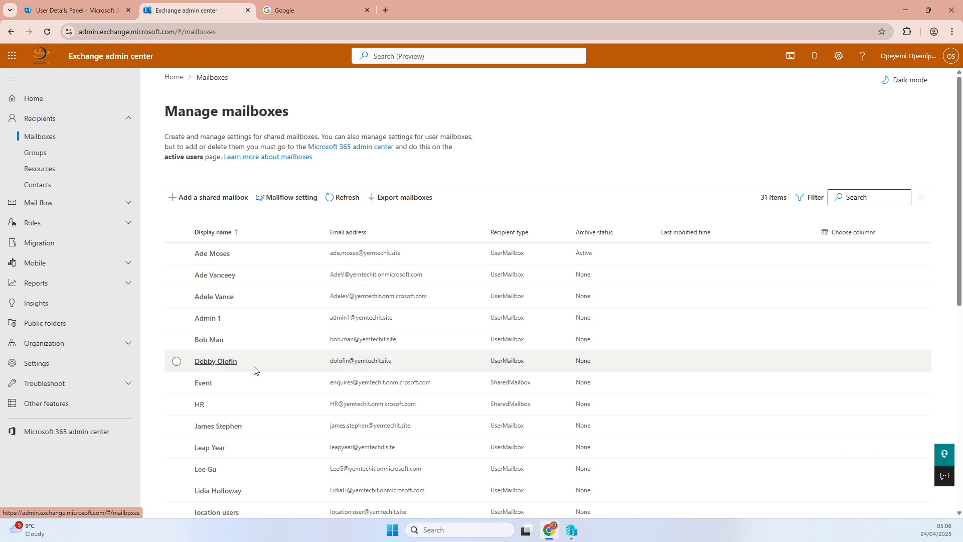
{"action": "left_click", "coordinate": [215, 279]}
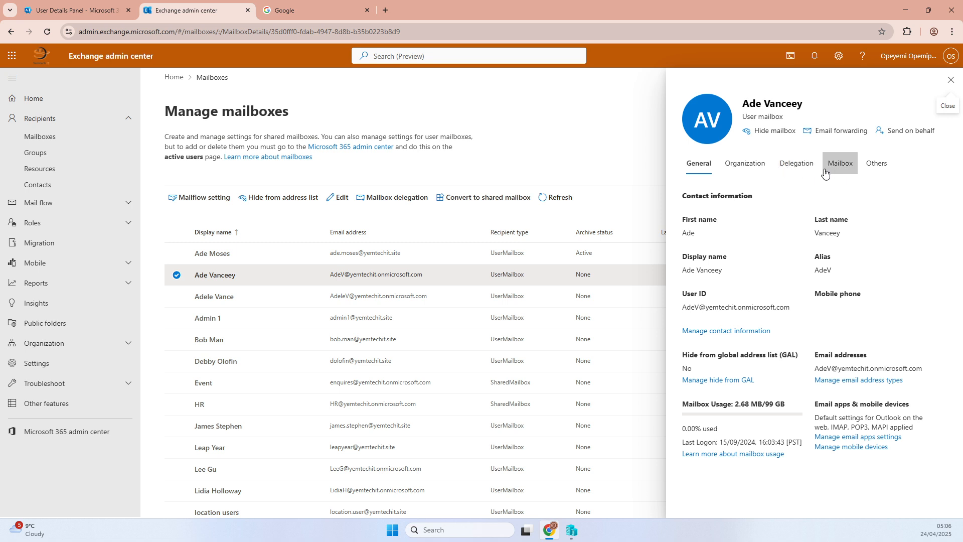
{"action": "left_click", "coordinate": [877, 164]}
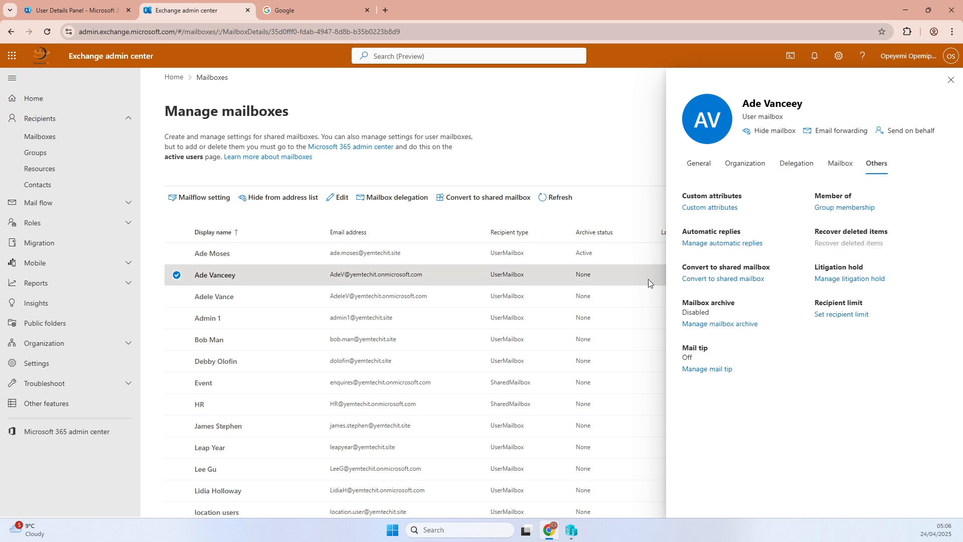
Enable the user's mailbox archive with the name left blank, save it, and reopen the archive settings to check them.
{"action": "left_click_drag", "start_coordinate": [682, 303], "coordinate": [747, 304]}
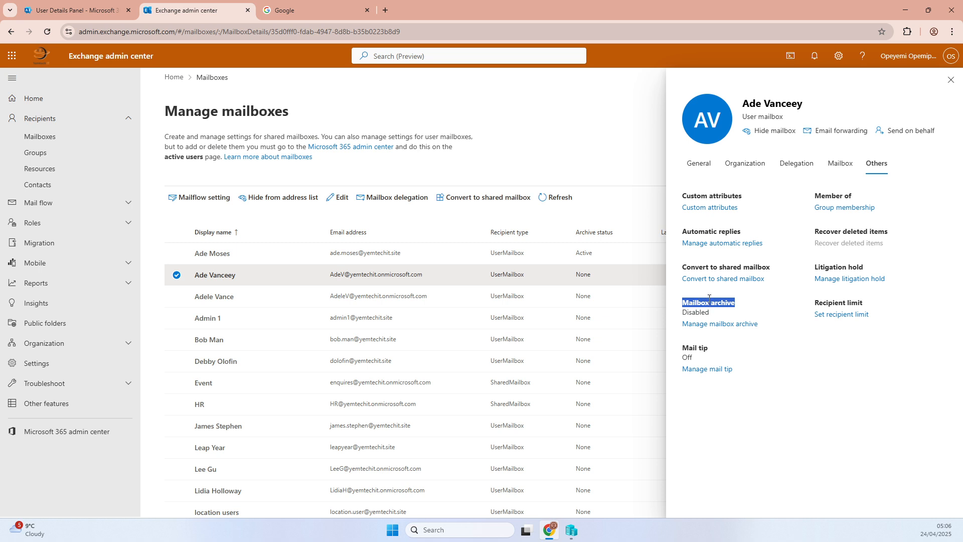
{"action": "left_click", "coordinate": [722, 325]}
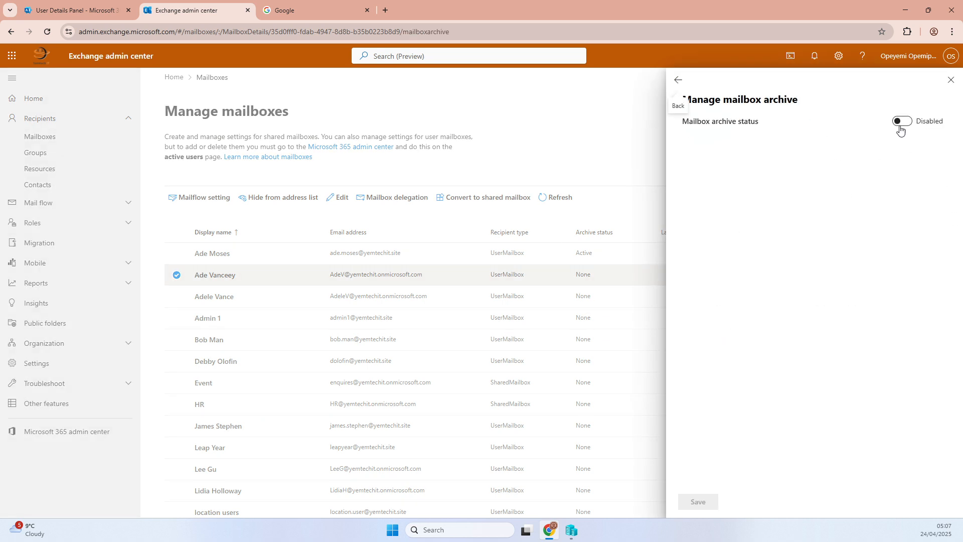
{"action": "left_click", "coordinate": [903, 122]}
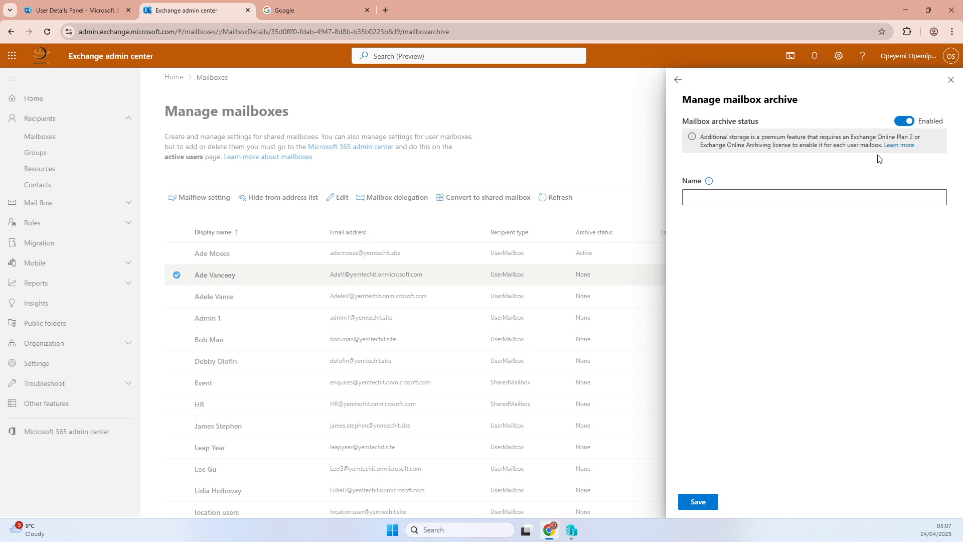
{"action": "left_click", "coordinate": [702, 193]}
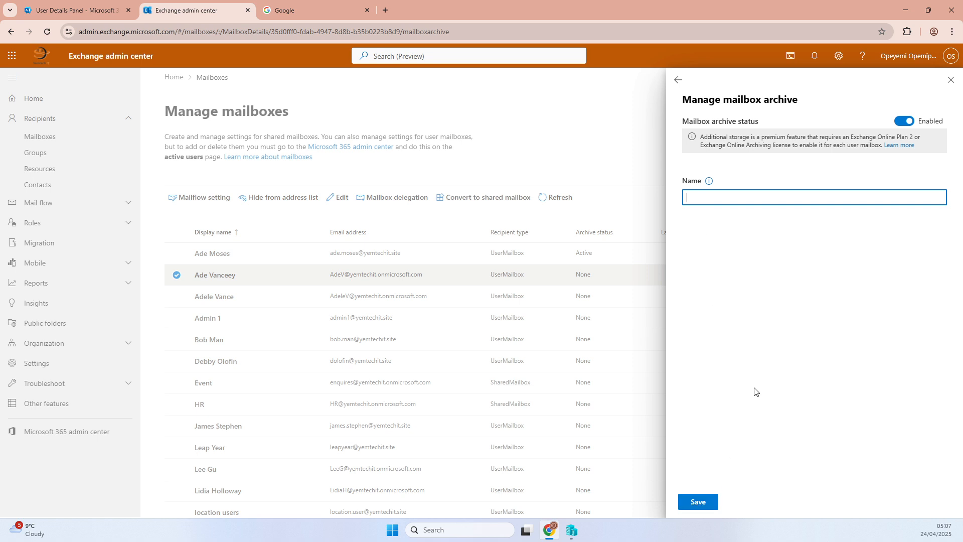
{"action": "left_click", "coordinate": [690, 503]}
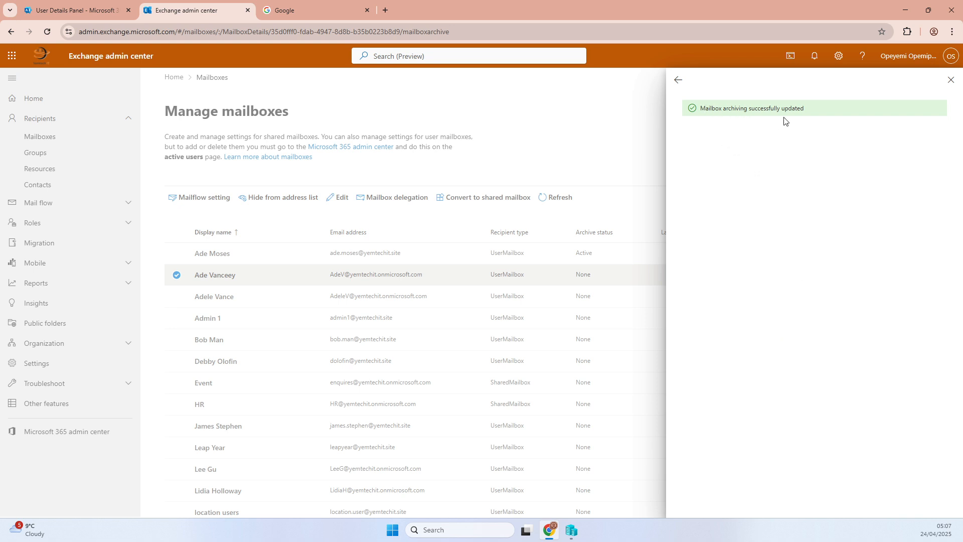
{"action": "left_click", "coordinate": [678, 79]}
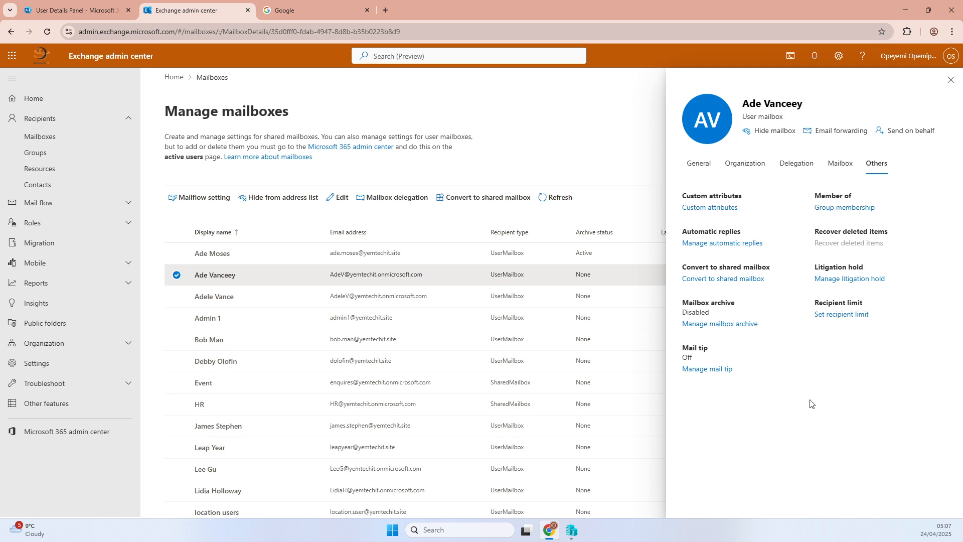
{"action": "left_click", "coordinate": [725, 324]}
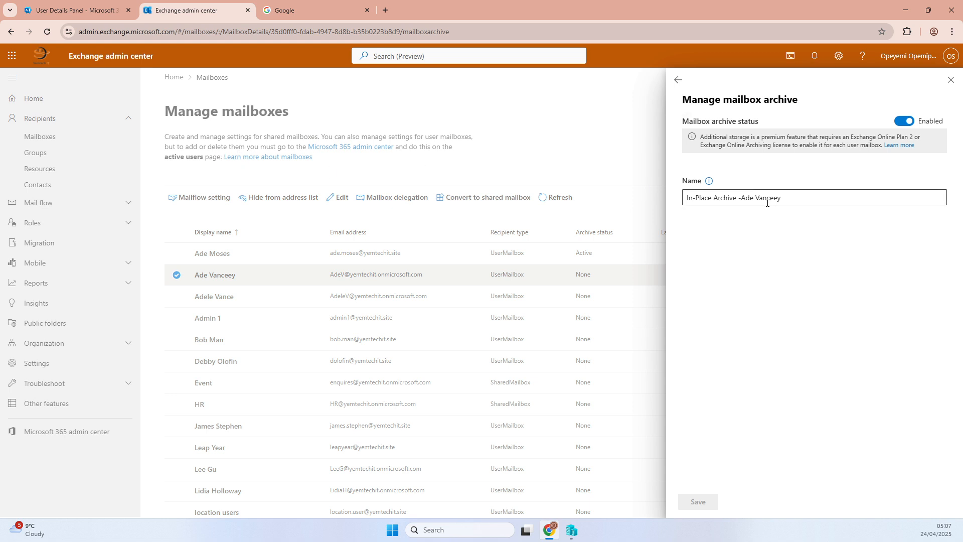
Switch to the Microsoft 365 admin center, reset the same user's password to an automatically created one, and select the displayed username and password.
{"action": "left_click", "coordinate": [52, 7]}
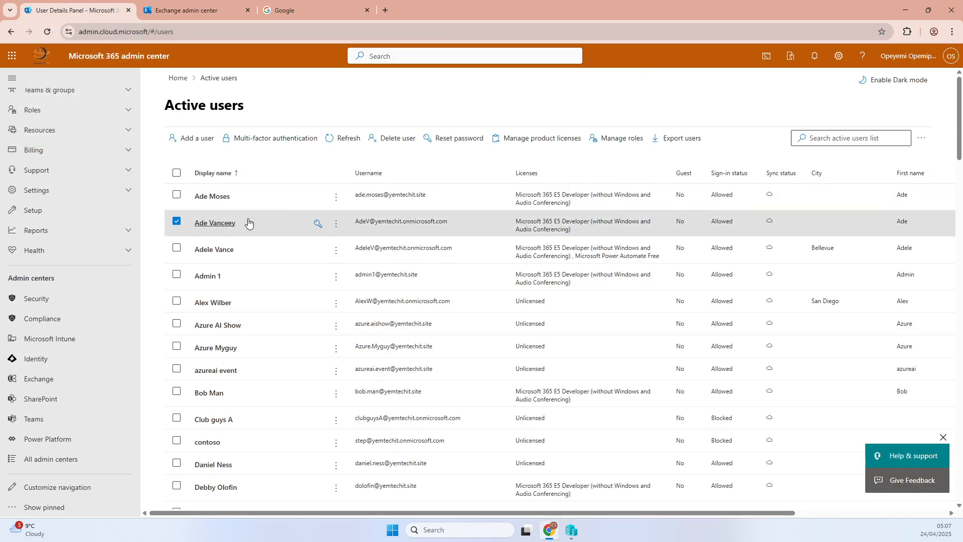
{"action": "left_click", "coordinate": [336, 226]}
{"action": "left_click", "coordinate": [226, 227]}
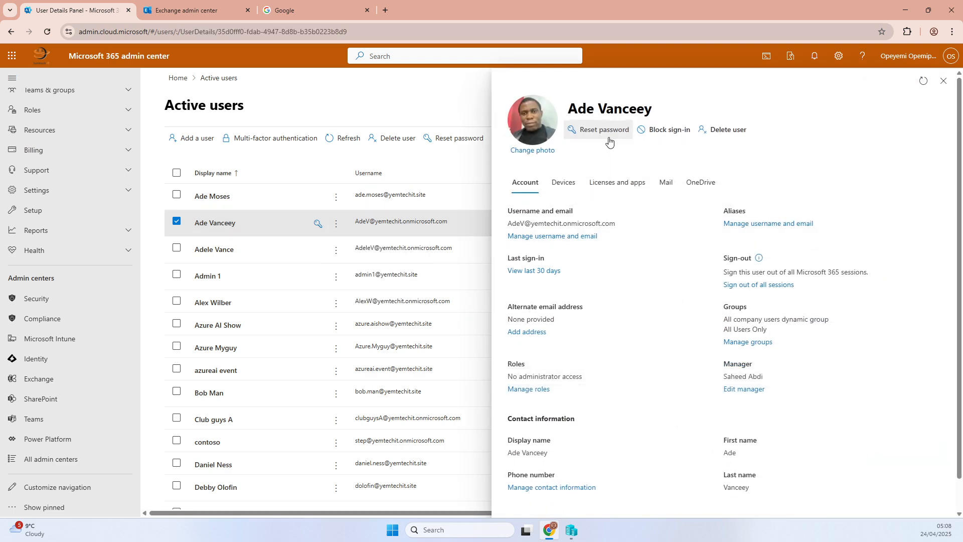
{"action": "left_click", "coordinate": [608, 136]}
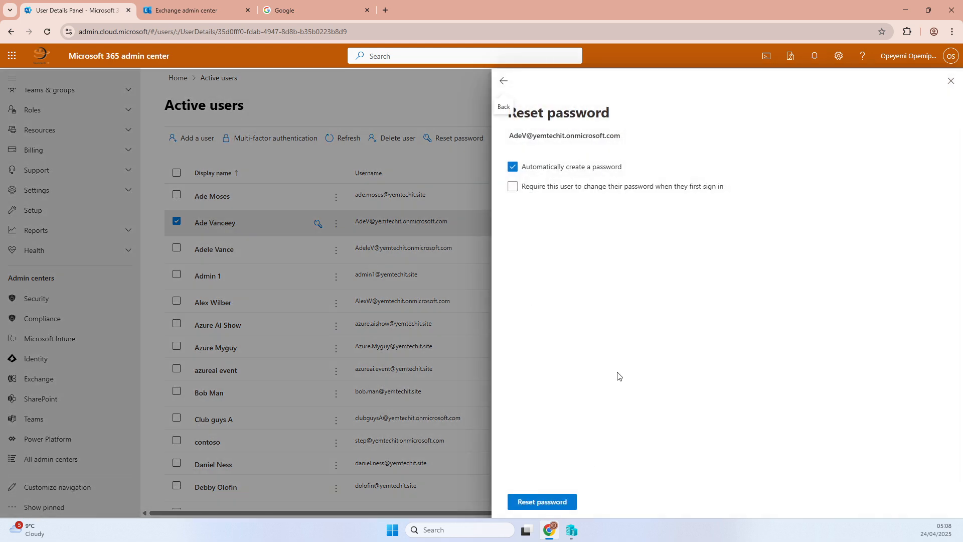
{"action": "left_click", "coordinate": [551, 502]}
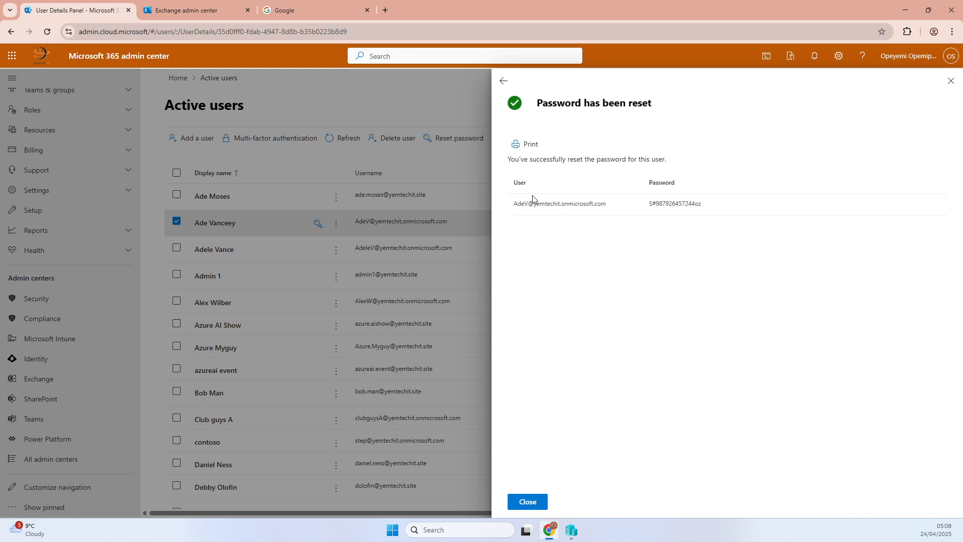
{"action": "left_click_drag", "start_coordinate": [513, 204], "coordinate": [706, 212]}
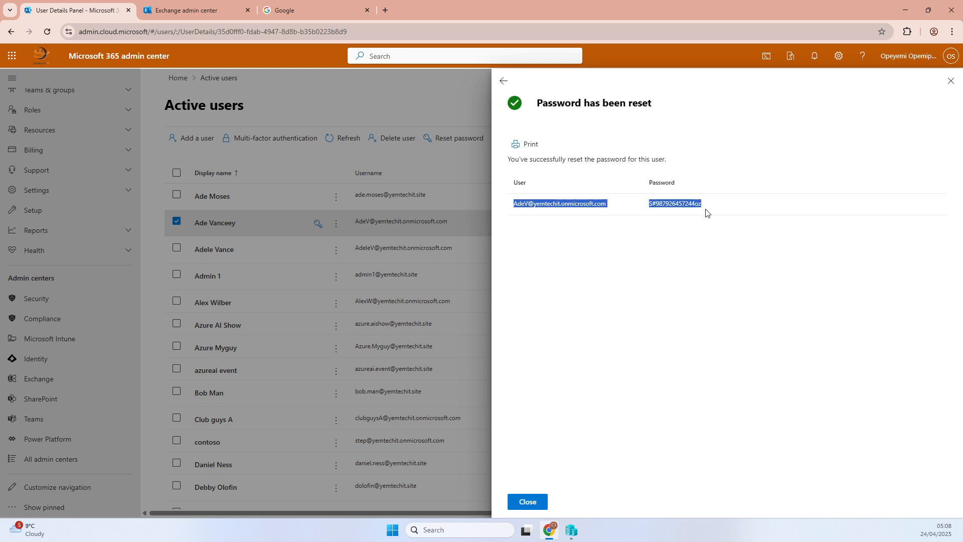
Copy the selected username and new password from the password reset confirmation.
{"action": "right_click", "coordinate": [688, 207]}
{"action": "left_click", "coordinate": [628, 208]}
{"action": "right_click", "coordinate": [590, 207]}
{"action": "left_click", "coordinate": [601, 218]}
Open a new Incognito browser window and load office.com.
{"action": "left_click", "coordinate": [306, 13]}
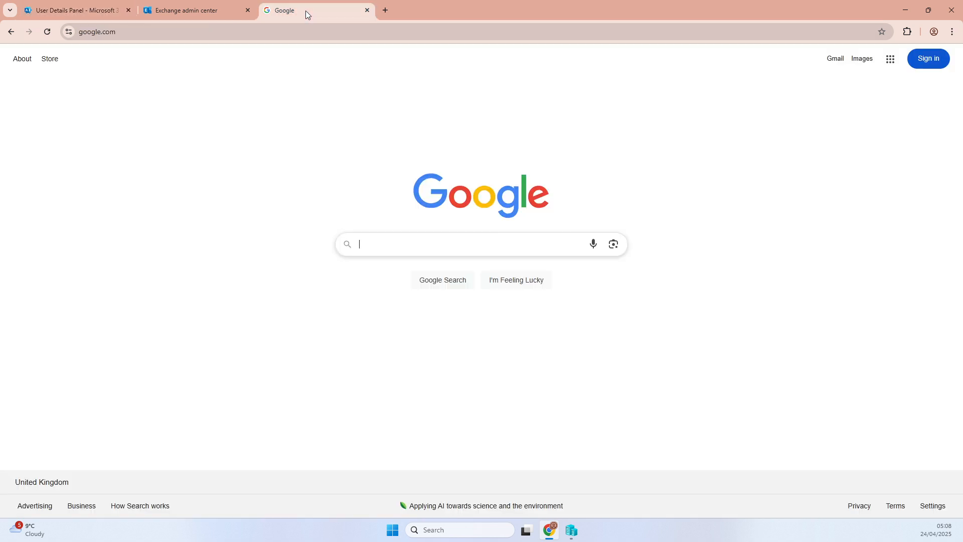
{"action": "left_click", "coordinate": [952, 32]}
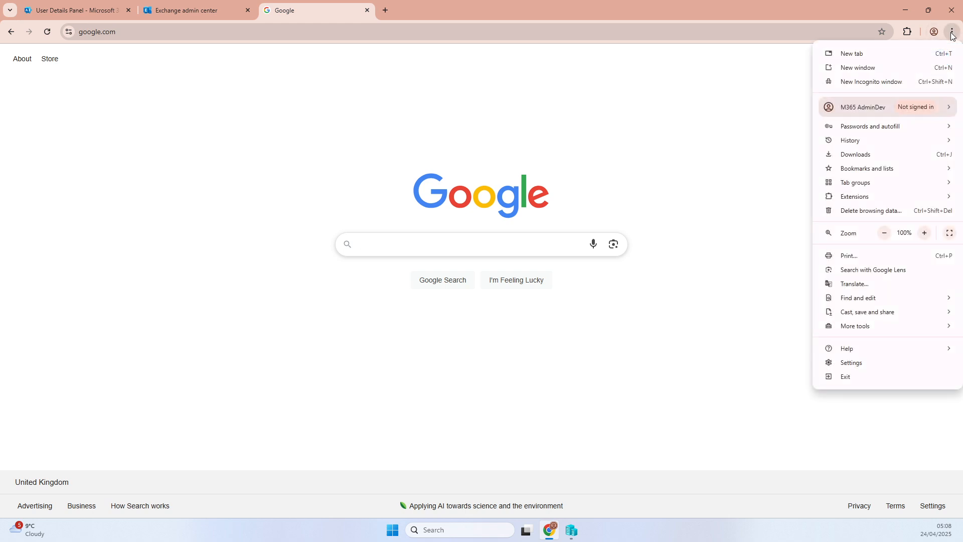
{"action": "left_click", "coordinate": [867, 85]}
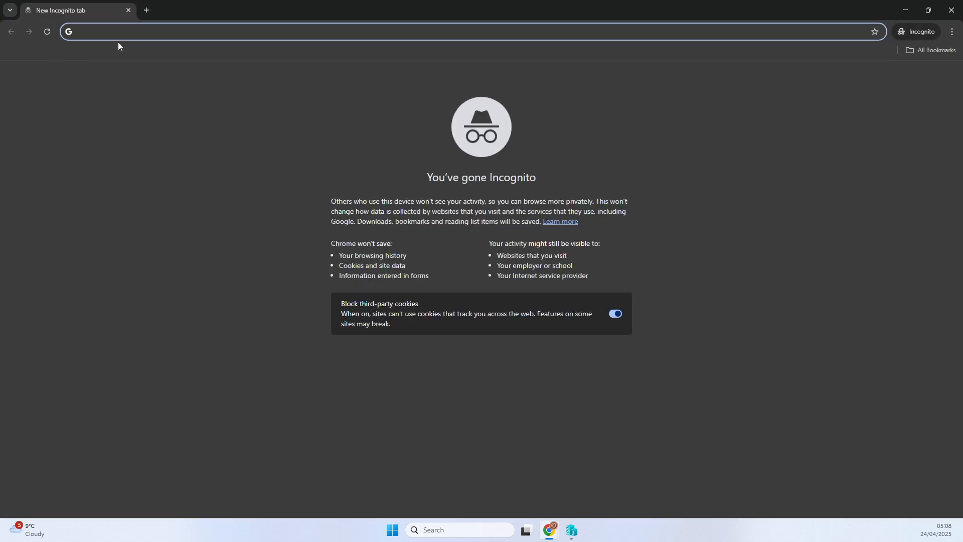
{"action": "type", "text": "office"}
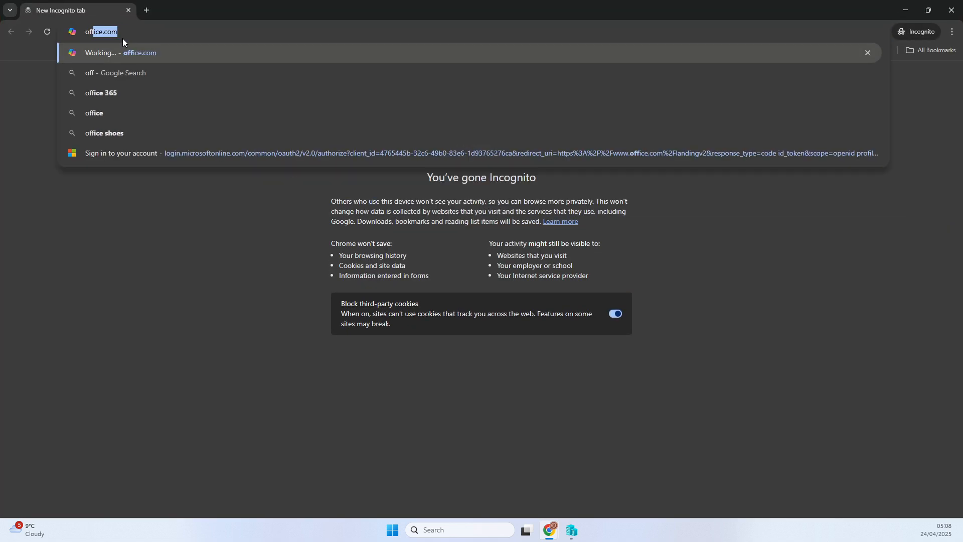
{"action": "type", "text": ".com"}
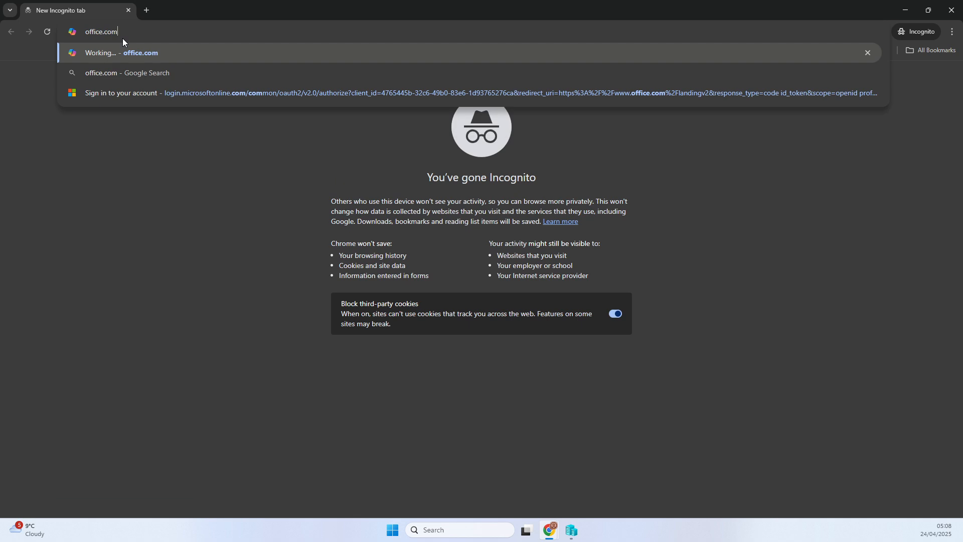
{"action": "key", "text": "Return"}
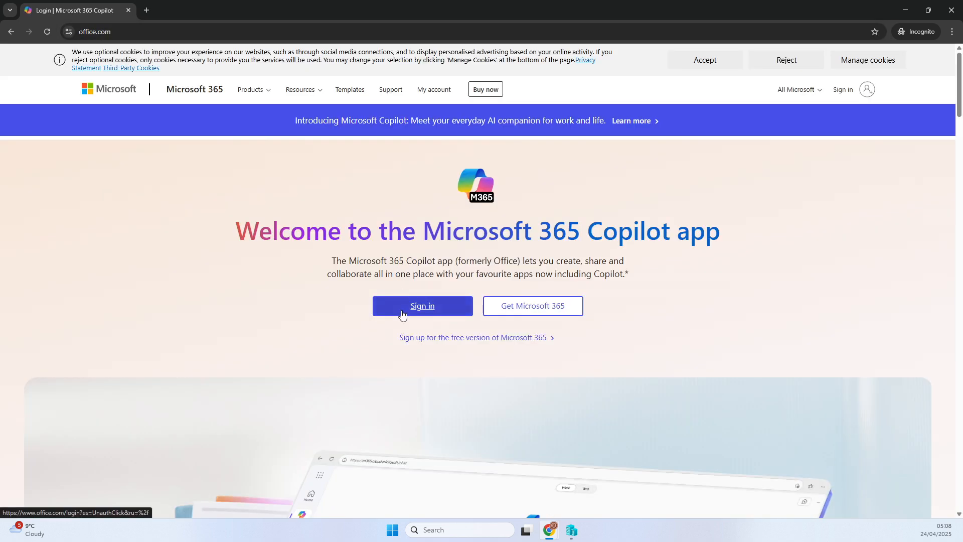
Sign in to Microsoft 365 with the user's copied username, keeping the password out of the username field, and enter the account password.
{"action": "left_click", "coordinate": [402, 314]}
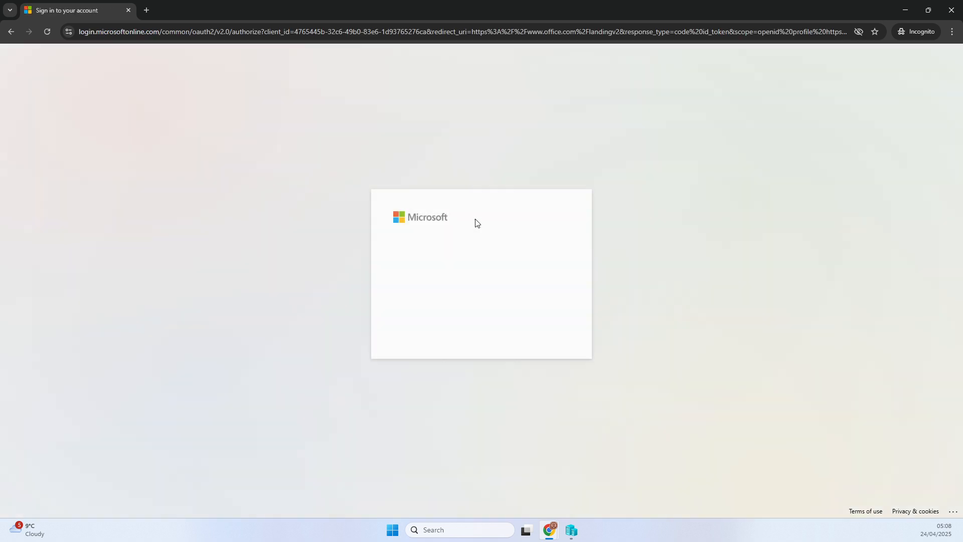
{"action": "left_click", "coordinate": [436, 246]}
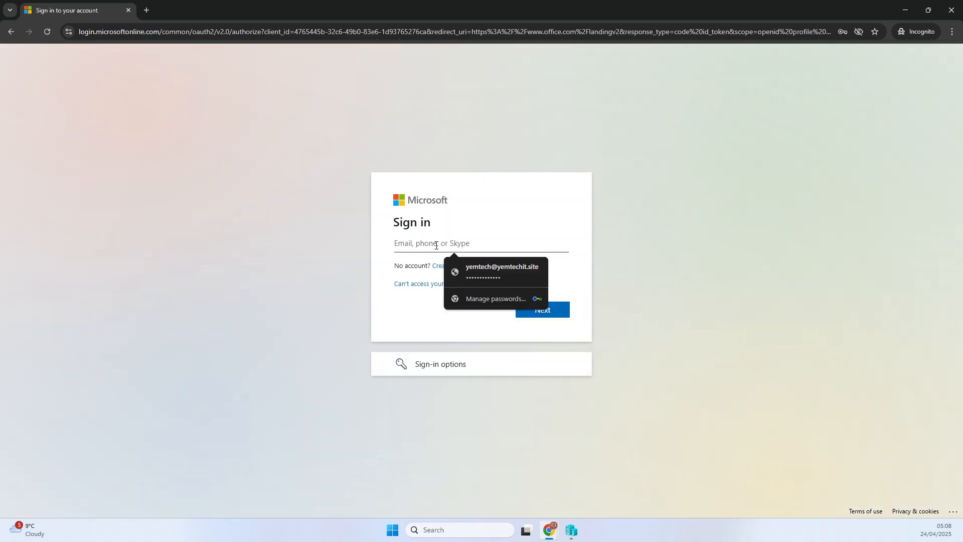
{"action": "key", "text": "ctrl+v"}
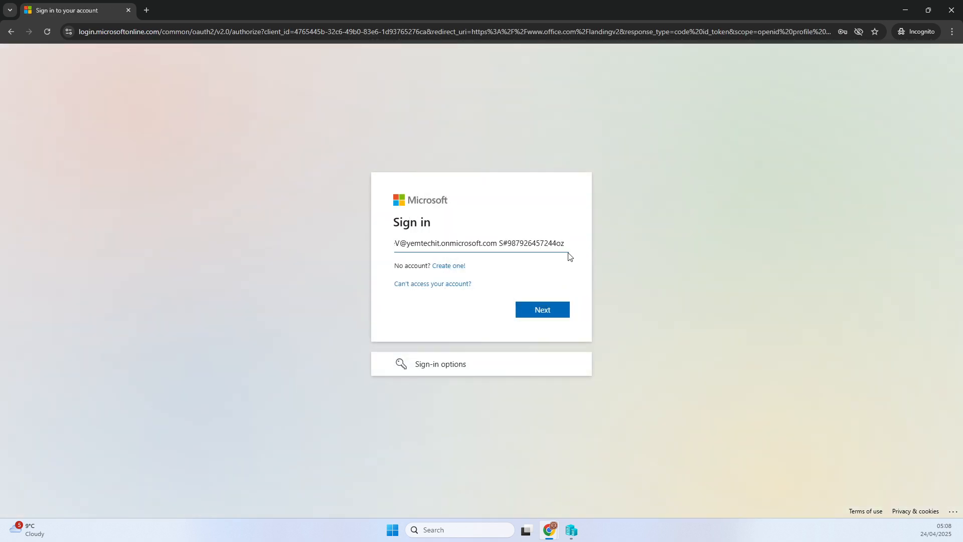
{"action": "left_click_drag", "start_coordinate": [565, 243], "coordinate": [506, 244]}
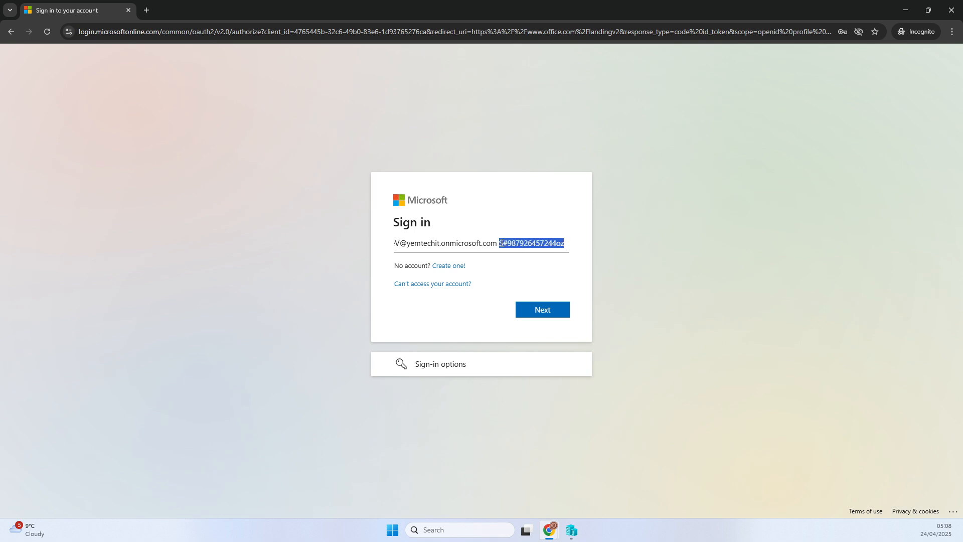
{"action": "key", "text": "BackSpace"}
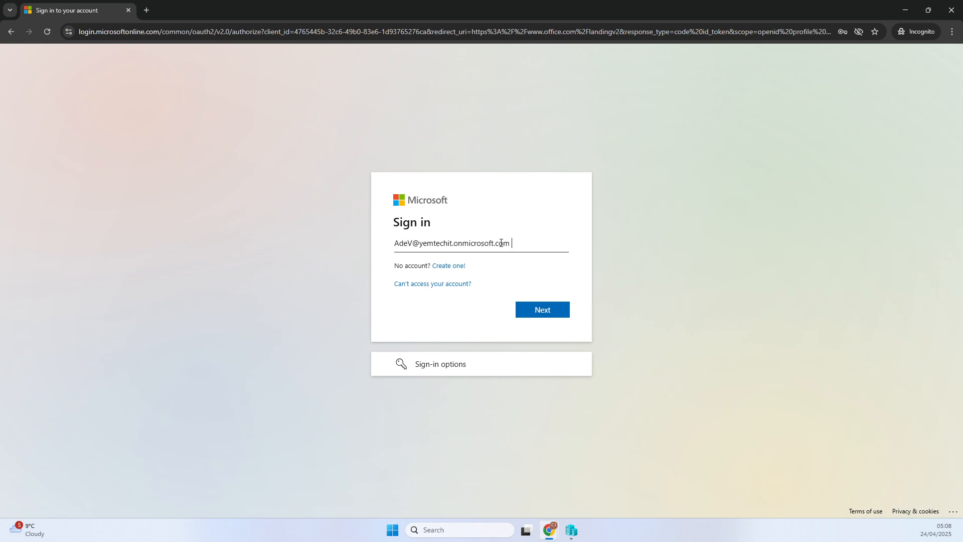
{"action": "left_click", "coordinate": [524, 307]}
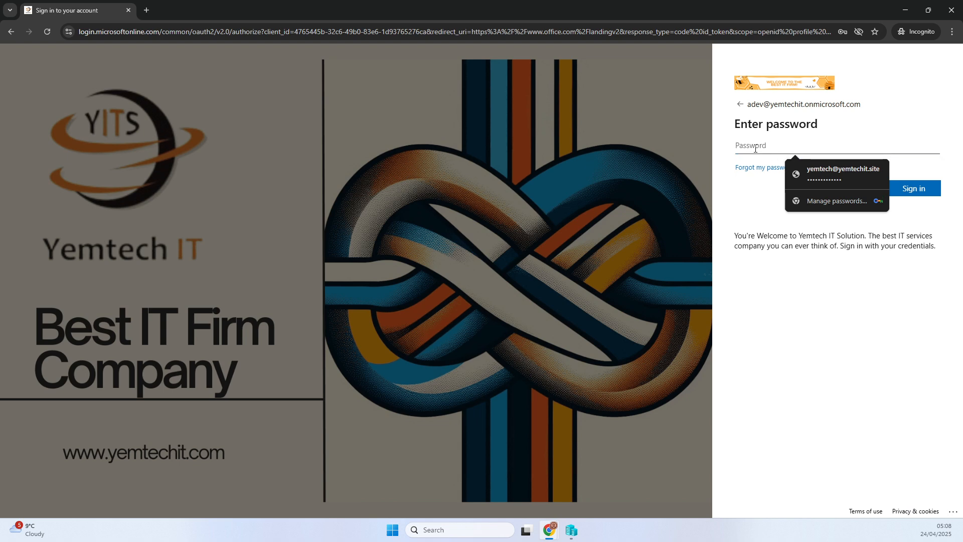
{"action": "left_click", "coordinate": [802, 173]}
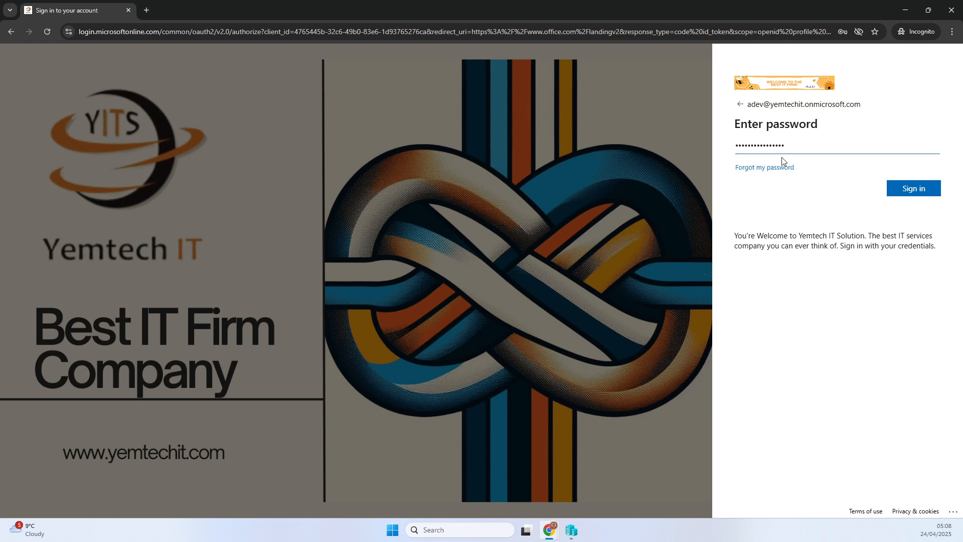
{"action": "left_click", "coordinate": [914, 188]}
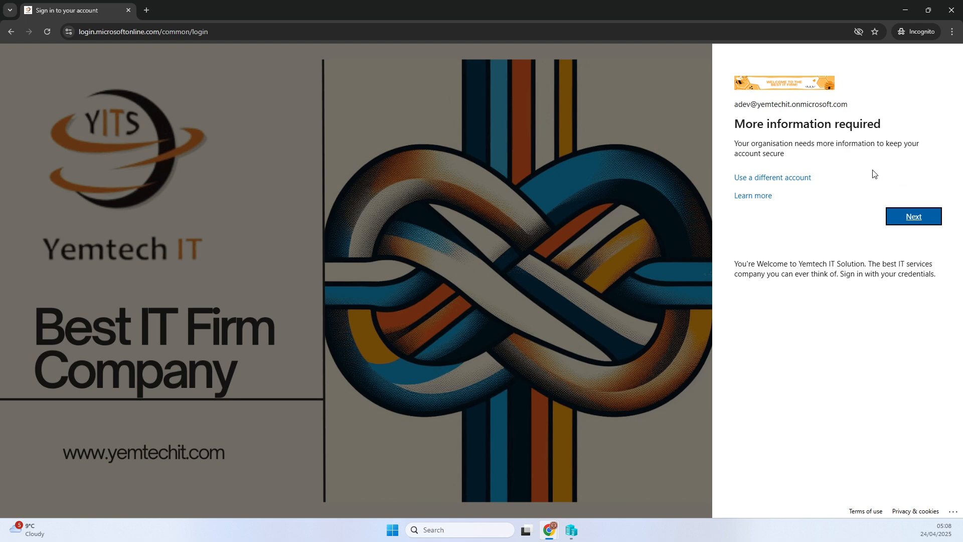
Register Microsoft Authenticator as the account's sign-in method through the QR code setup, and decline to stay signed in.
{"action": "left_click", "coordinate": [891, 218]}
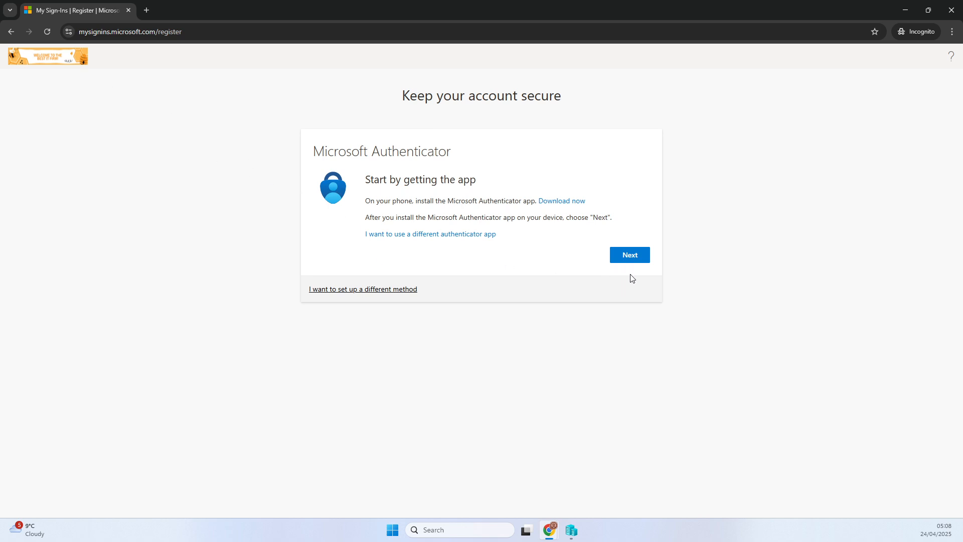
{"action": "left_click", "coordinate": [632, 258]}
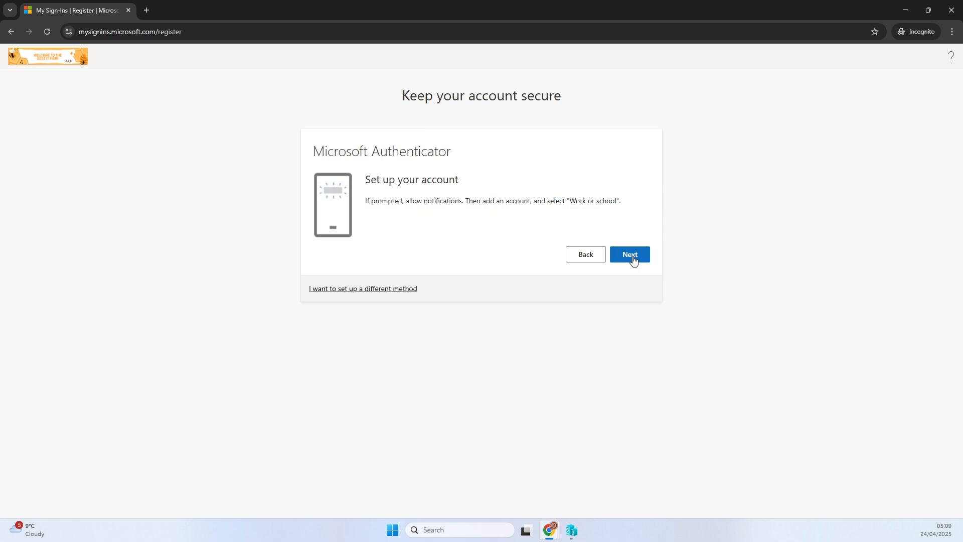
{"action": "left_click", "coordinate": [633, 258]}
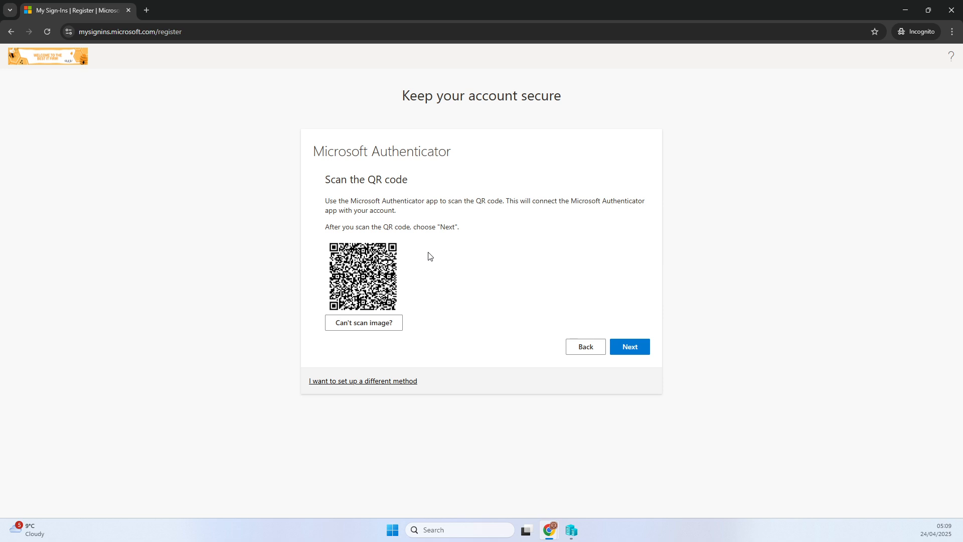
{"action": "left_click", "coordinate": [625, 348]}
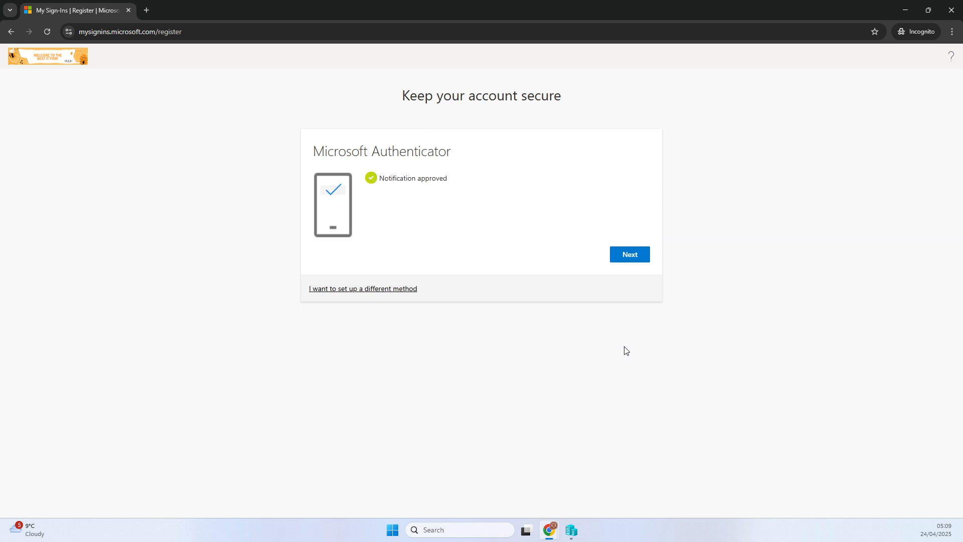
{"action": "left_click", "coordinate": [618, 257]}
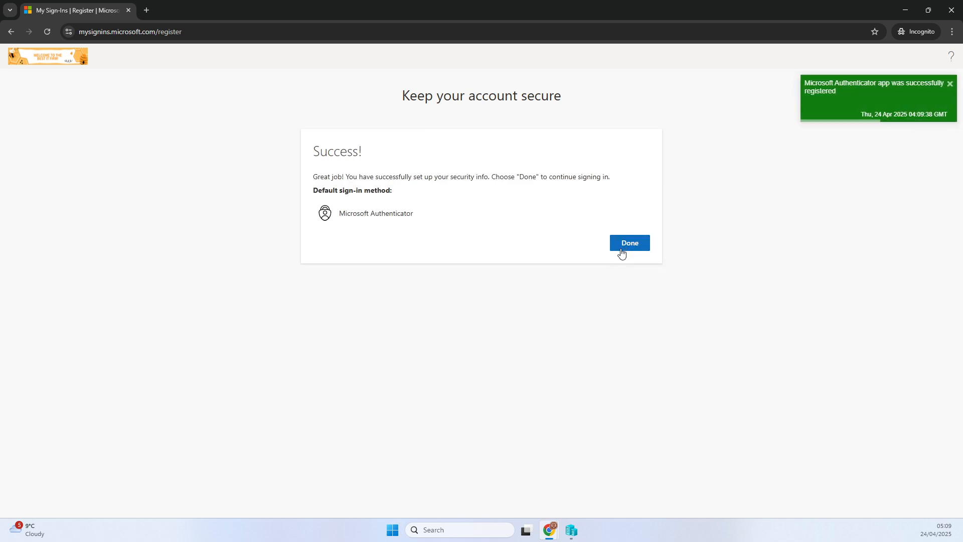
{"action": "left_click", "coordinate": [622, 250]}
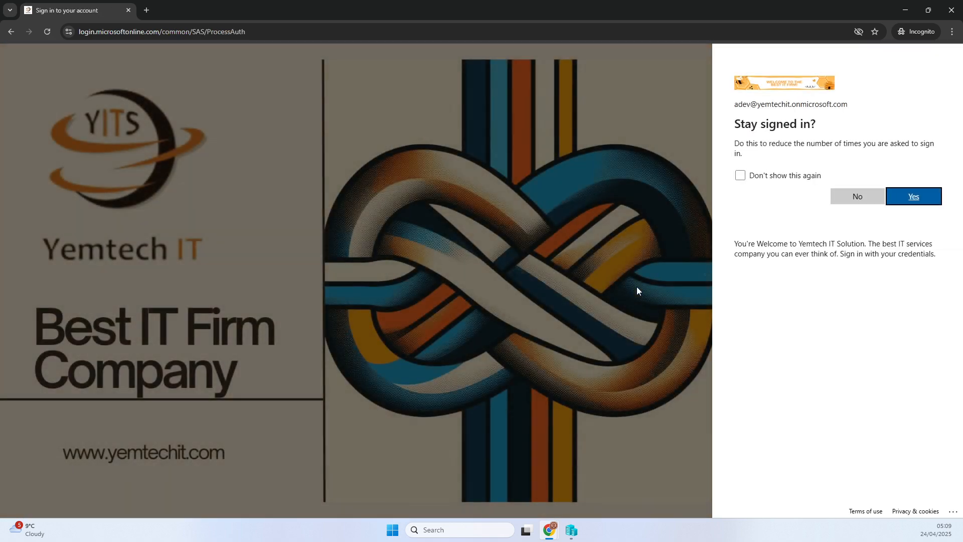
{"action": "left_click", "coordinate": [859, 198]}
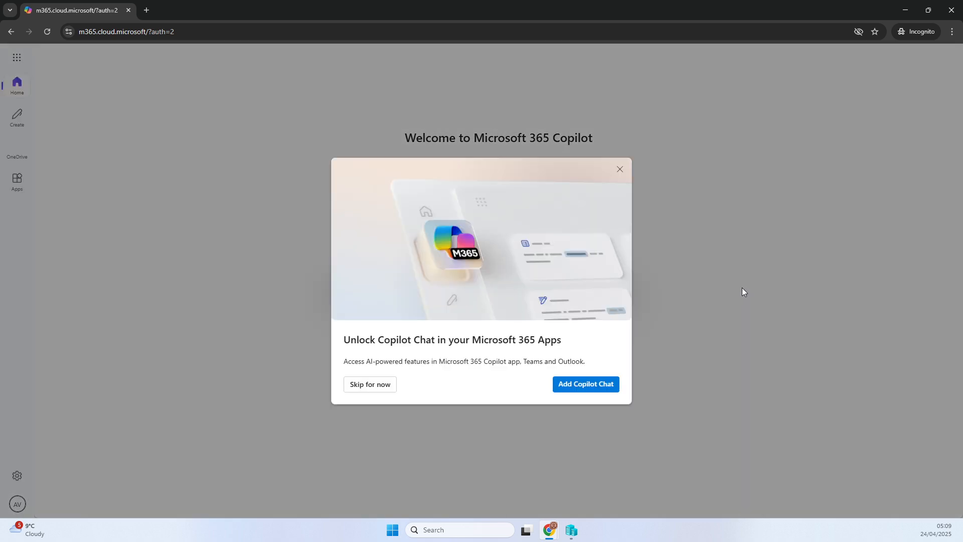
Skip the Copilot Chat offer and open the user's Inbox in Outlook with the signed-in account.
{"action": "left_click", "coordinate": [361, 386]}
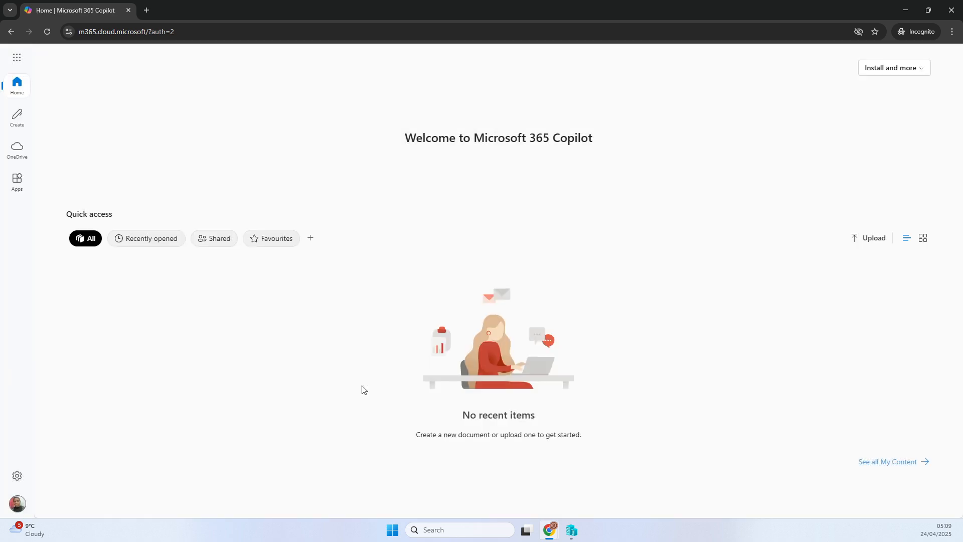
{"action": "left_click", "coordinate": [17, 59]}
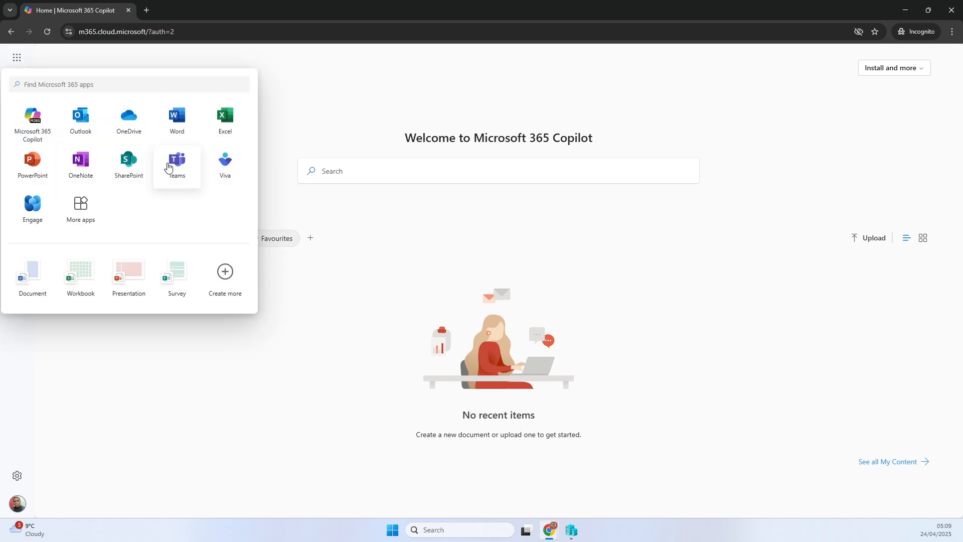
{"action": "left_click", "coordinate": [82, 115]}
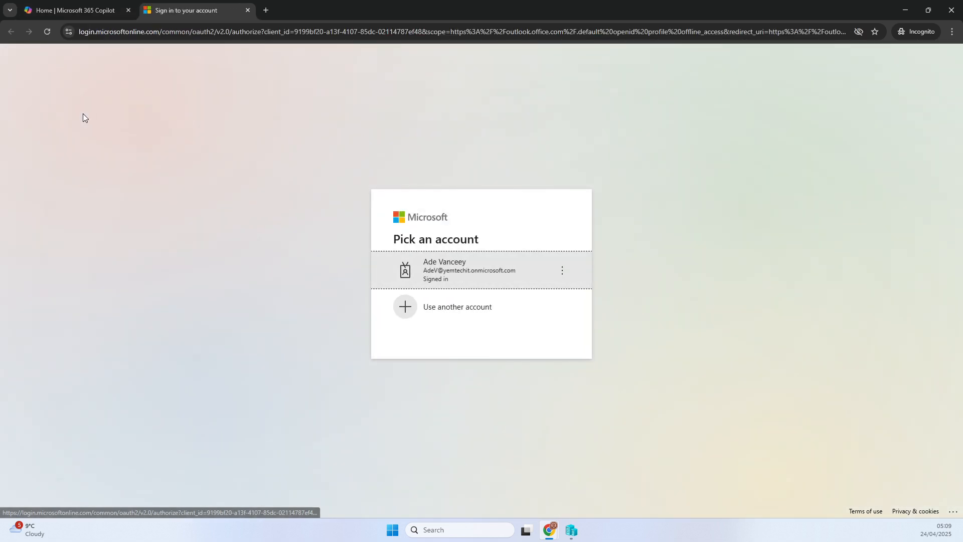
{"action": "left_click", "coordinate": [431, 273]}
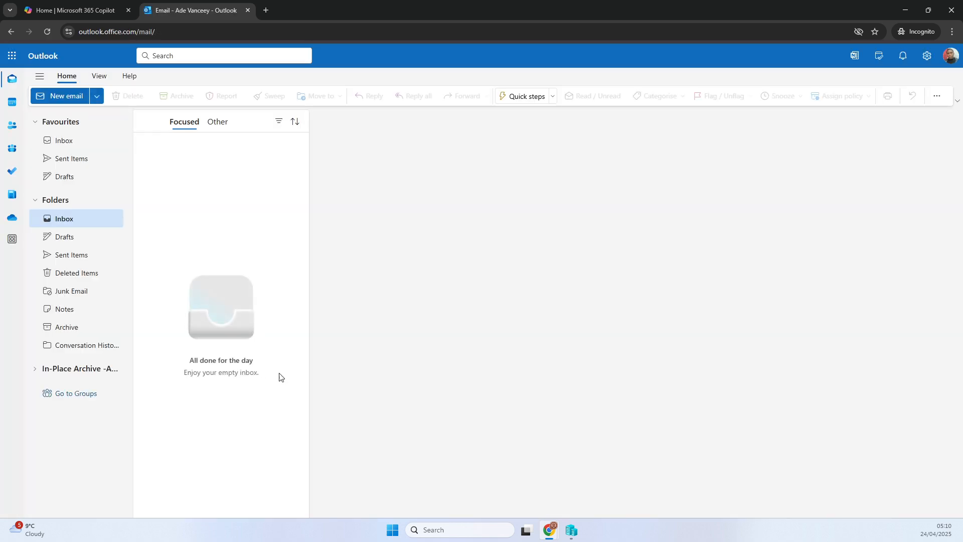
{"action": "left_click", "coordinate": [66, 219]}
Return to the Microsoft 365 admin center window, copy the displayed user sign-in details, and go back to the user's details.
{"action": "left_click", "coordinate": [59, 10]}
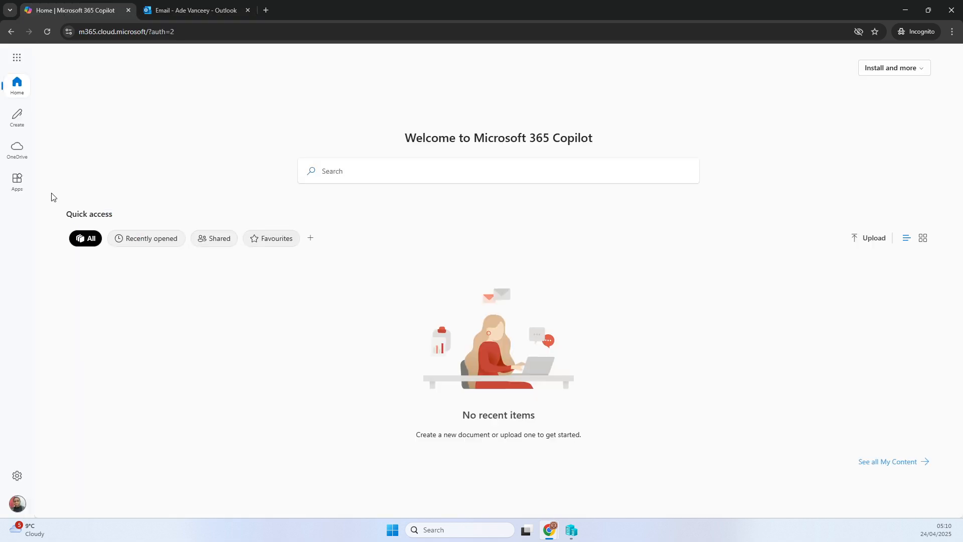
{"action": "left_click", "coordinate": [905, 10]}
{"action": "left_click", "coordinate": [89, 13]}
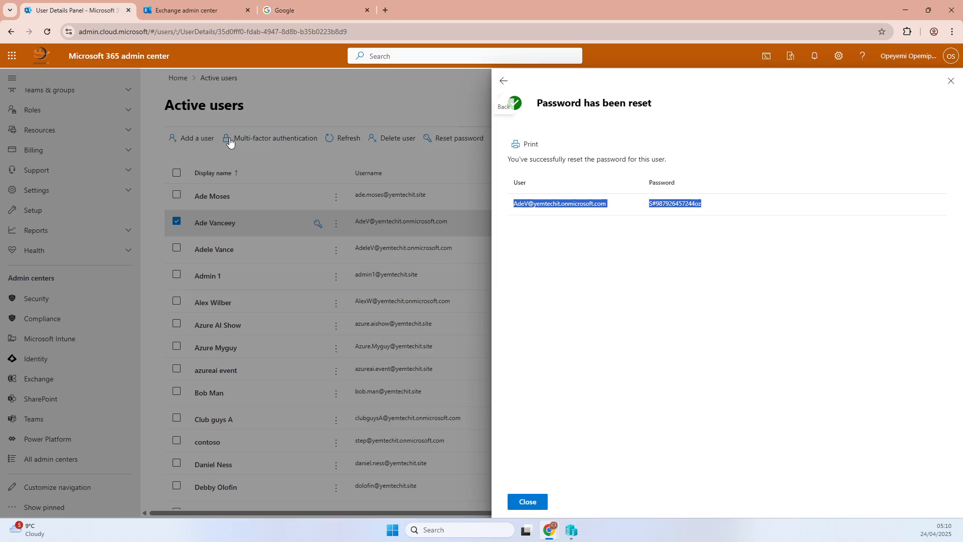
{"action": "right_click", "coordinate": [680, 204]}
{"action": "left_click", "coordinate": [695, 217]}
{"action": "key", "text": "super"}
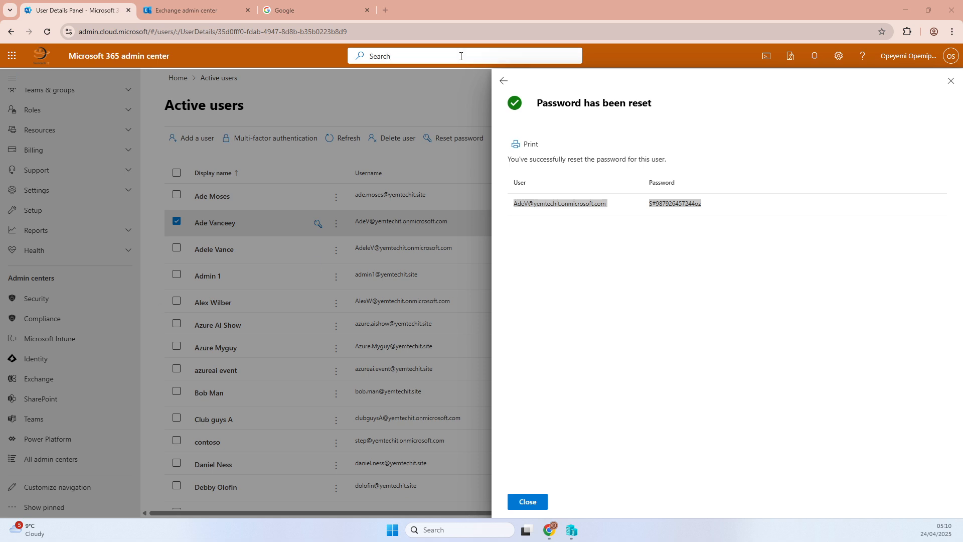
{"action": "left_click", "coordinate": [501, 82]}
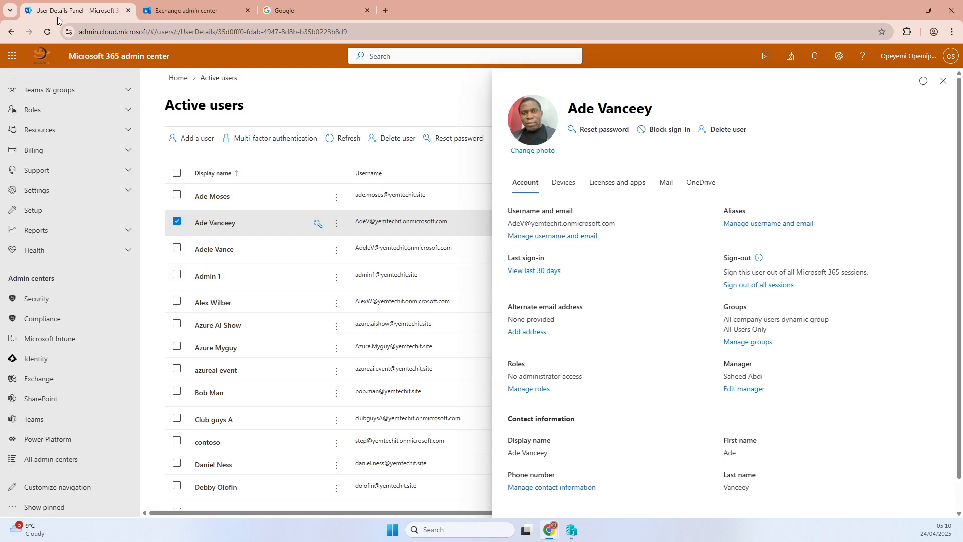
Open the administrator's mailbox in Outlook and start a new email.
{"action": "left_click", "coordinate": [11, 55]}
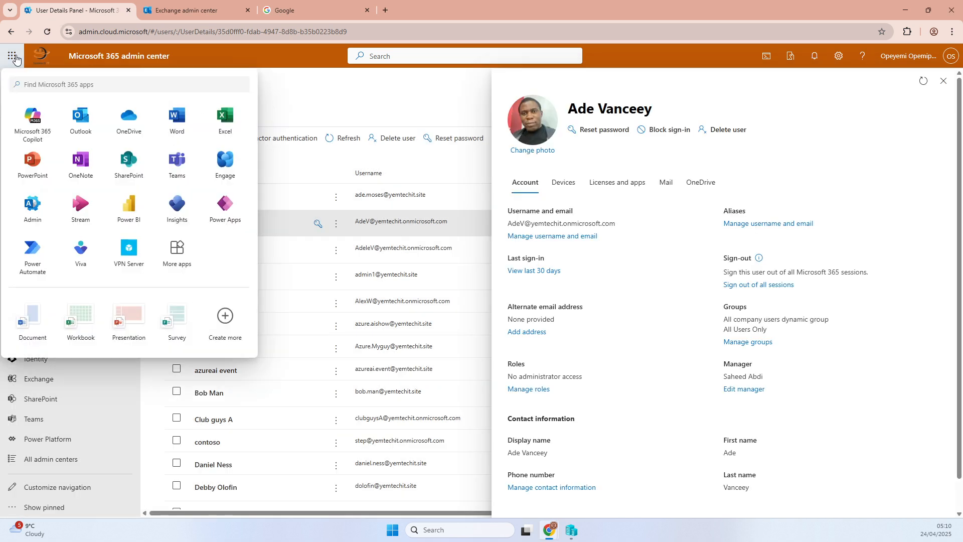
{"action": "left_click", "coordinate": [86, 121]}
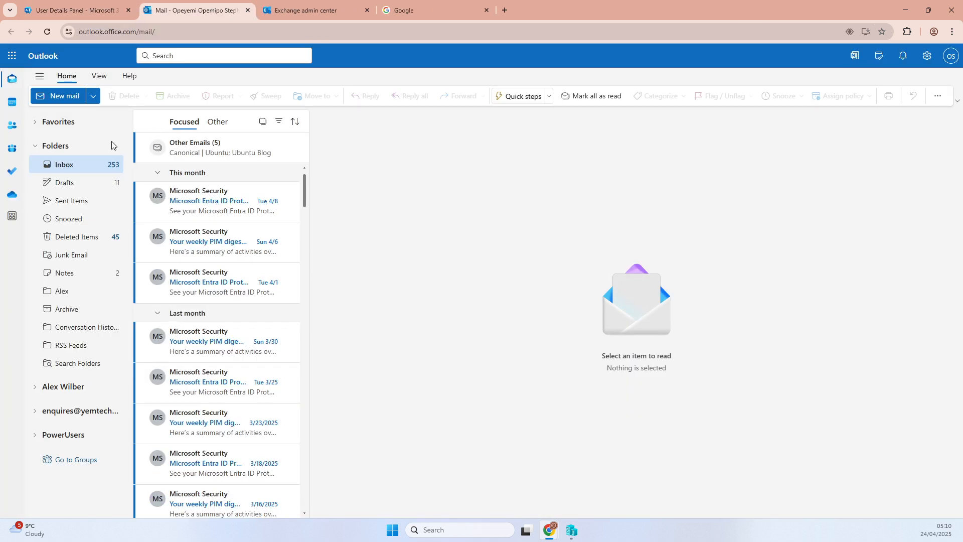
{"action": "left_click", "coordinate": [70, 96]}
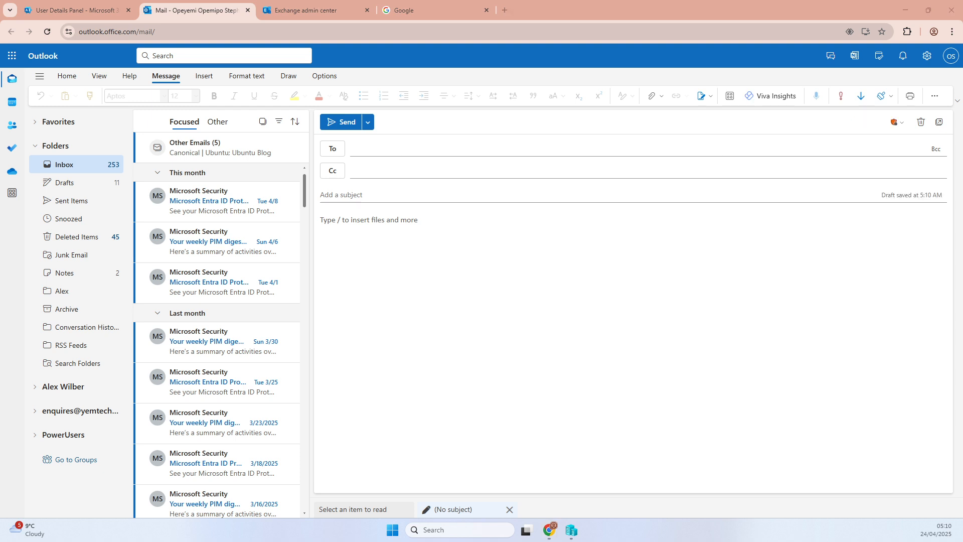
Address the new email to the user's copied email address and set the subject to "Testing Exchange Online Archiving".
{"action": "left_click", "coordinate": [357, 147]}
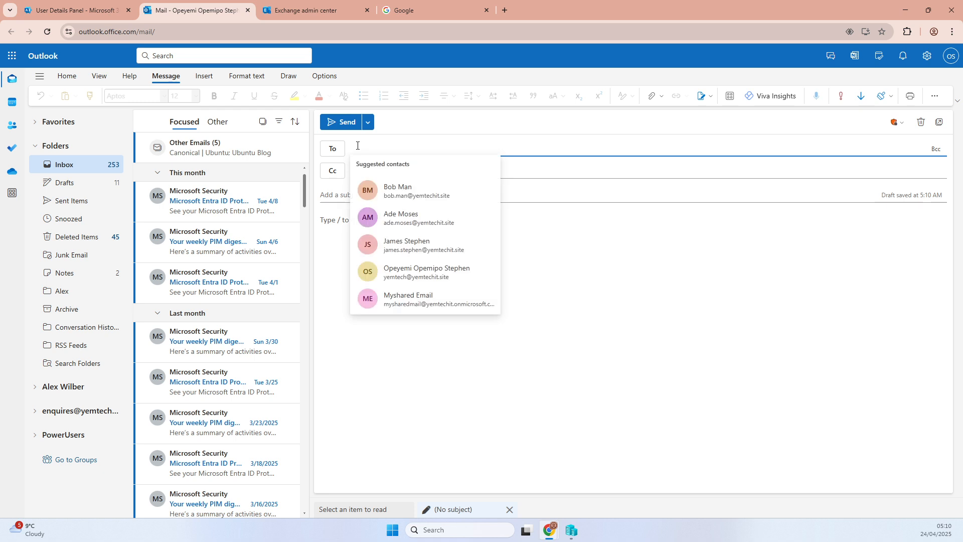
{"action": "key", "text": "ctrl+v"}
{"action": "left_click", "coordinate": [366, 172]}
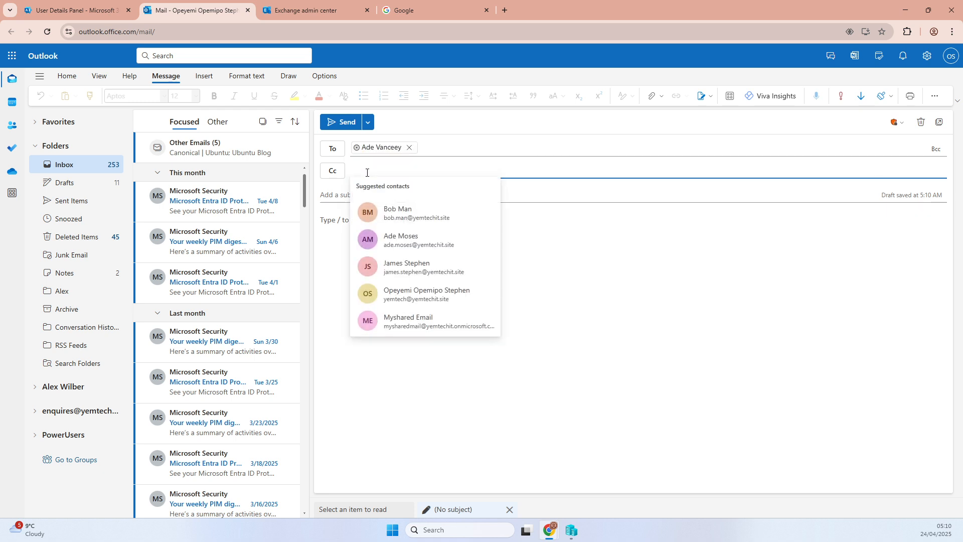
{"action": "type", "text": "Test"}
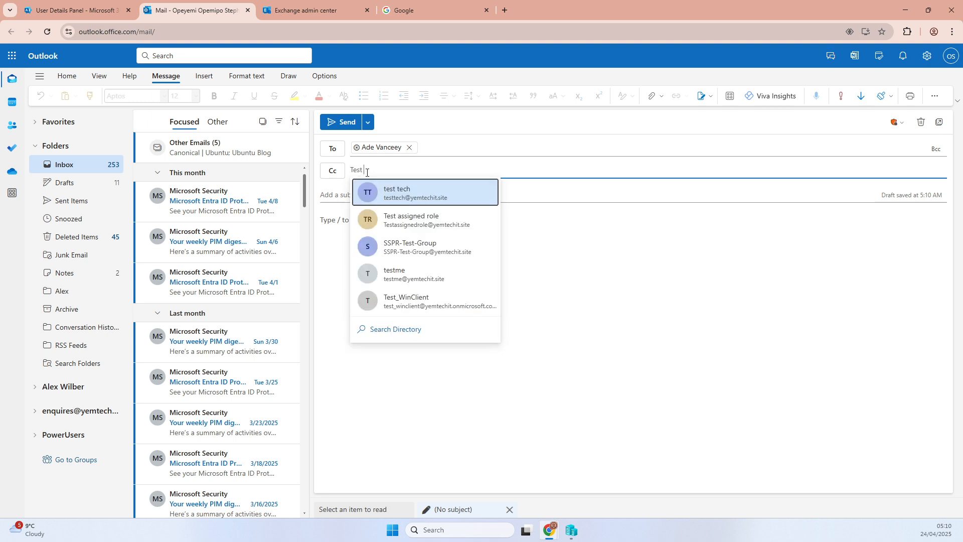
{"action": "type", "text": "ing"}
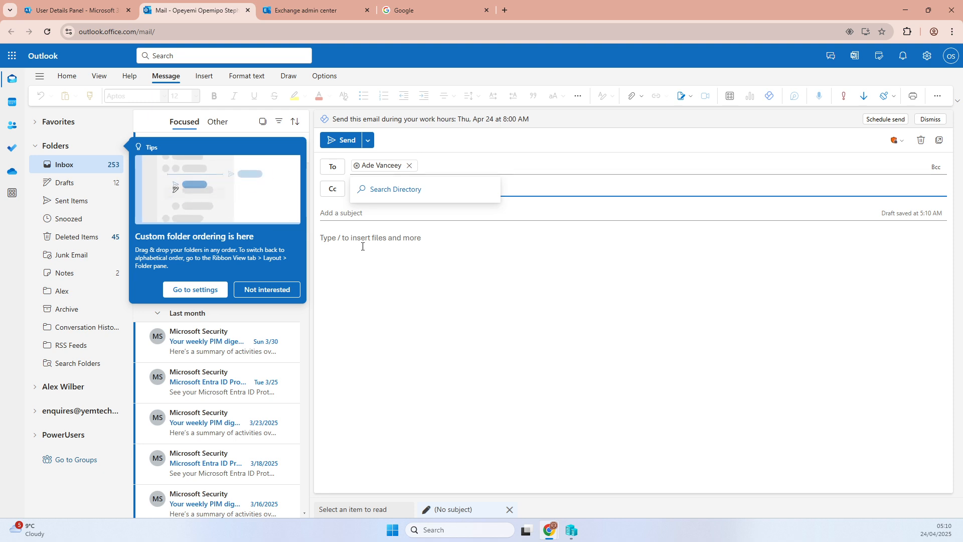
{"action": "left_click", "coordinate": [344, 207]}
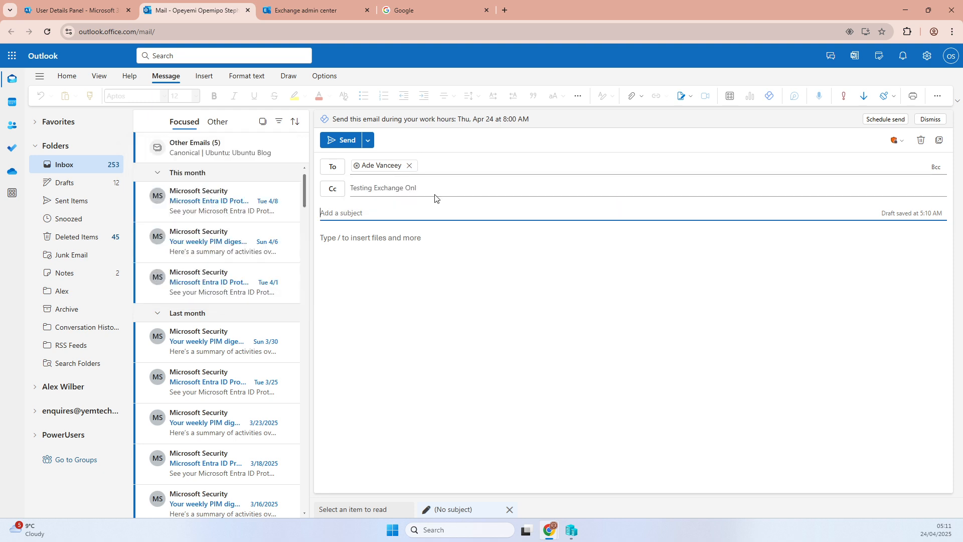
{"action": "left_click_drag", "start_coordinate": [430, 189], "coordinate": [351, 184]}
{"action": "key", "text": "ctrl+x"}
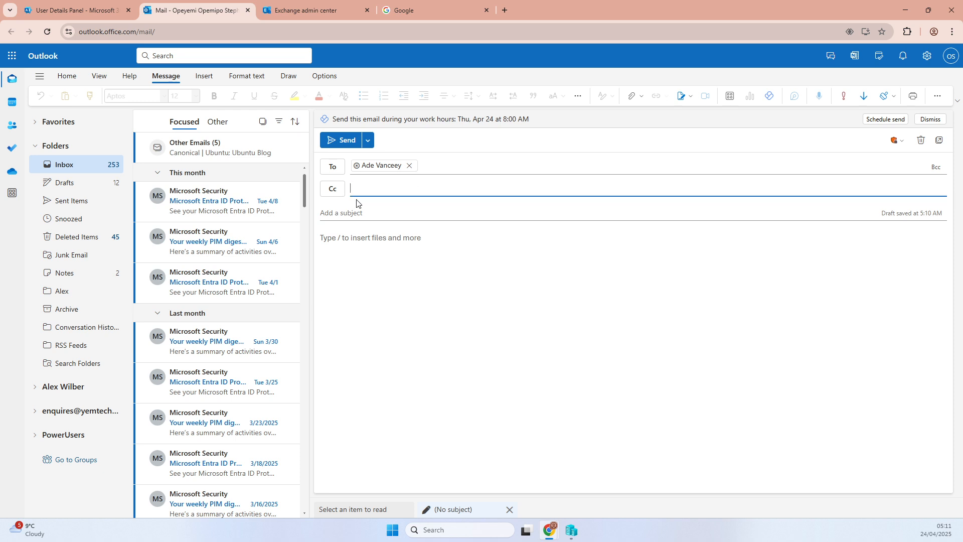
{"action": "left_click", "coordinate": [347, 215]}
{"action": "key", "text": "ctrl+v"}
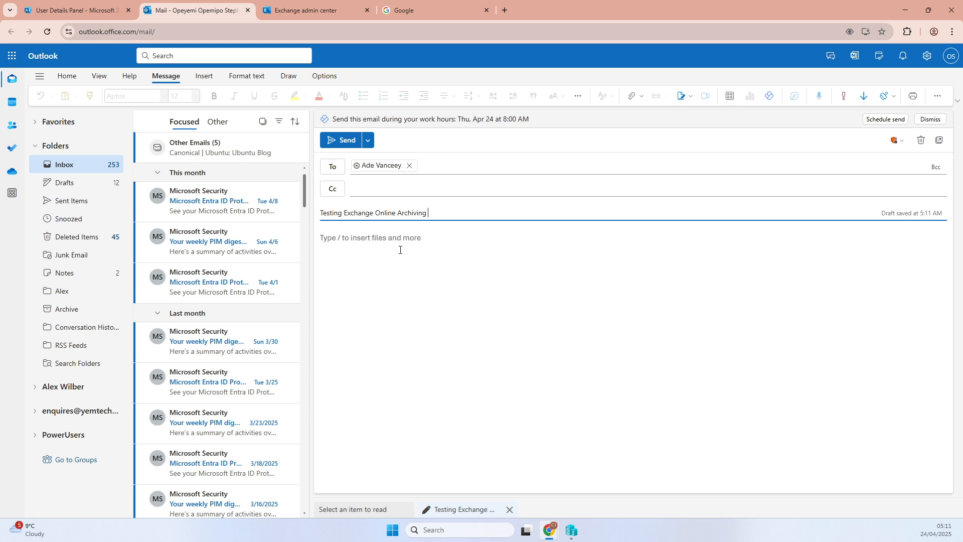
Write "Thank you for" as the message body and send the email.
{"action": "left_click", "coordinate": [399, 246]}
{"action": "type", "text": "Thank you for"}
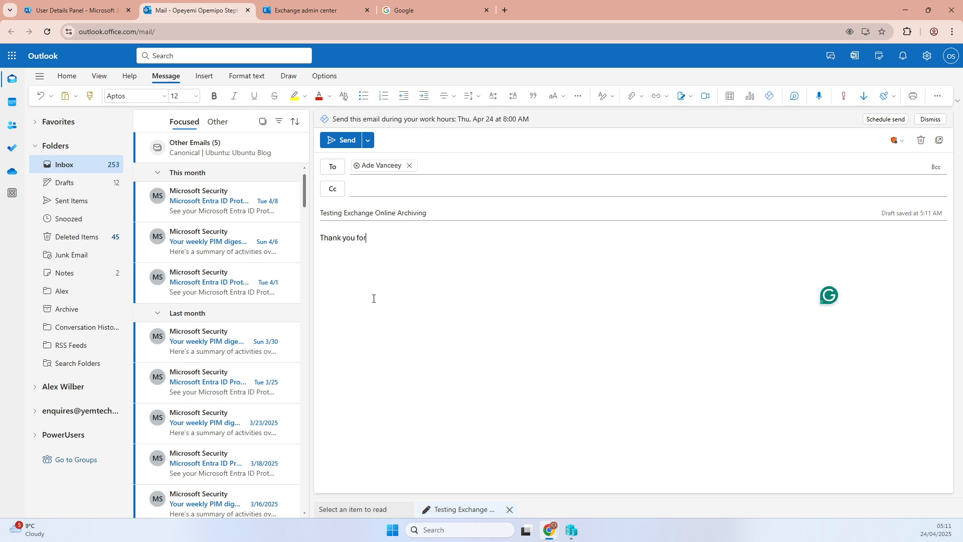
{"action": "left_click", "coordinate": [343, 141]}
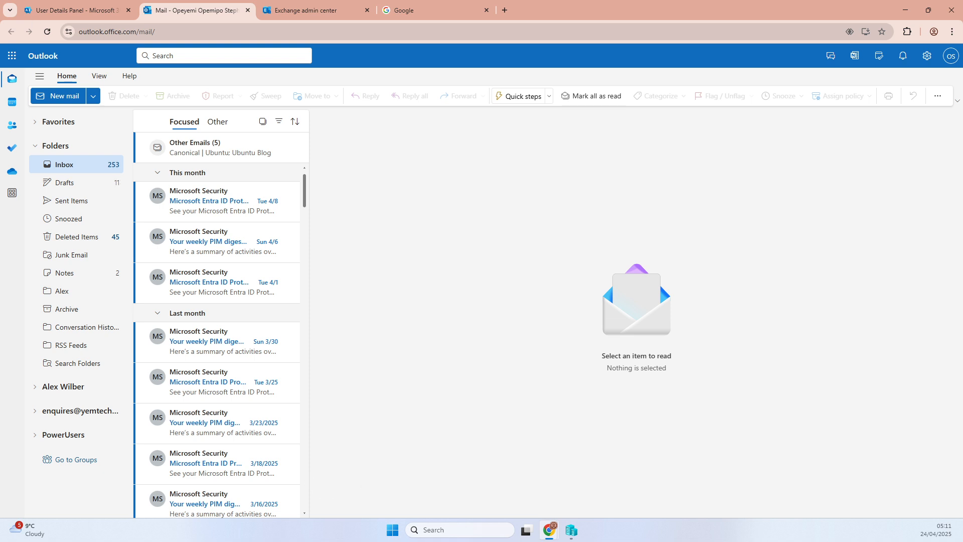
Switch to the licensed user's Outlook mailbox in the incognito window and decline the custom folder ordering tip.
{"action": "mouse_move", "coordinate": [550, 531]}
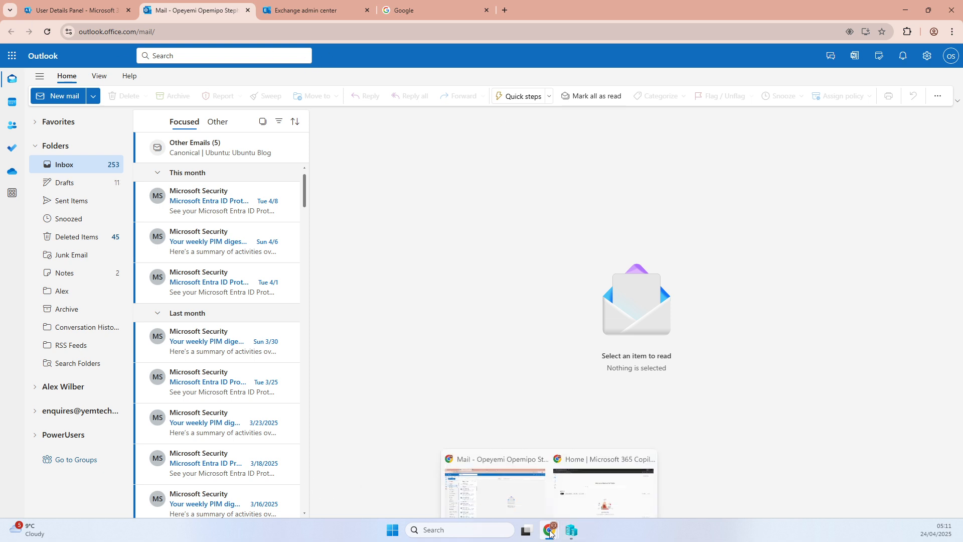
{"action": "left_click", "coordinate": [578, 499]}
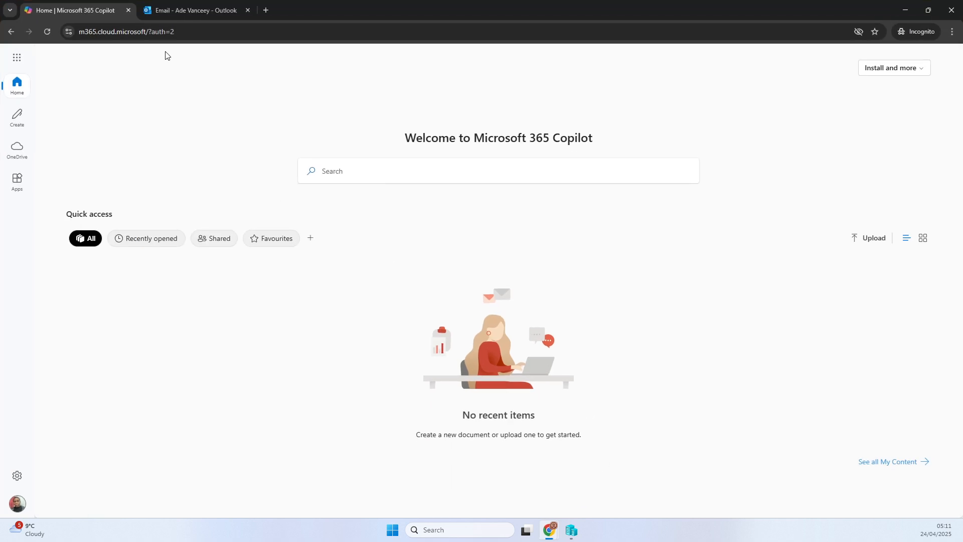
{"action": "left_click", "coordinate": [203, 12]}
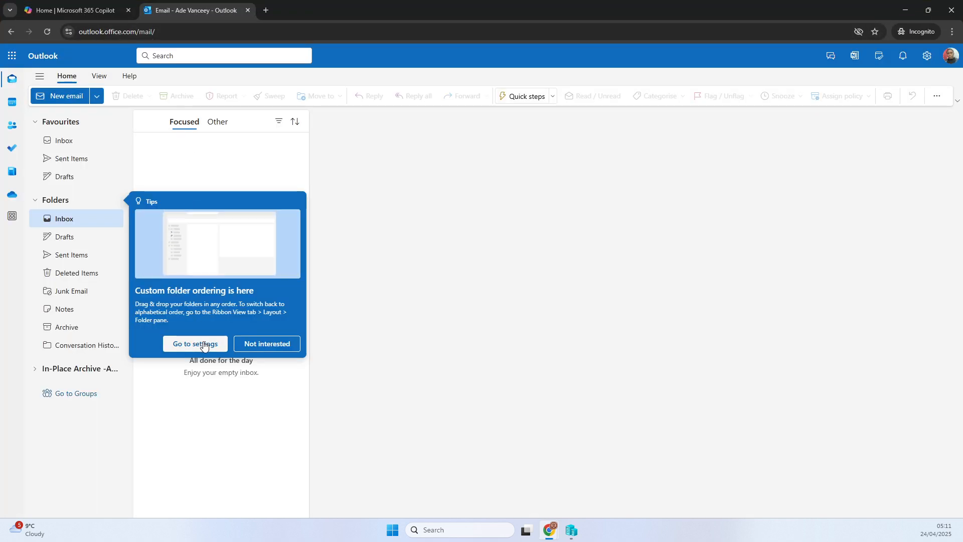
{"action": "left_click", "coordinate": [267, 343]}
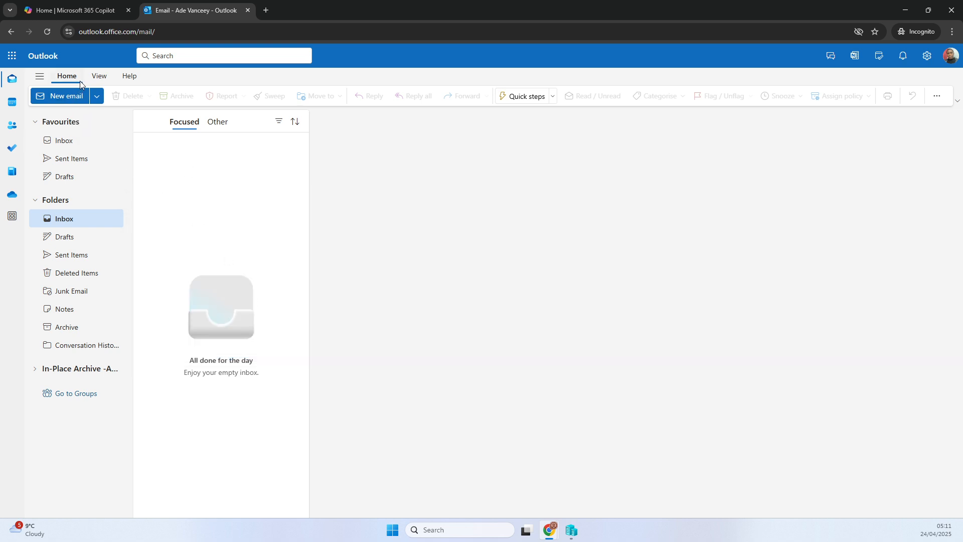
Reload the user's mailbox and check the Inbox for the test email.
{"action": "left_click", "coordinate": [50, 31]}
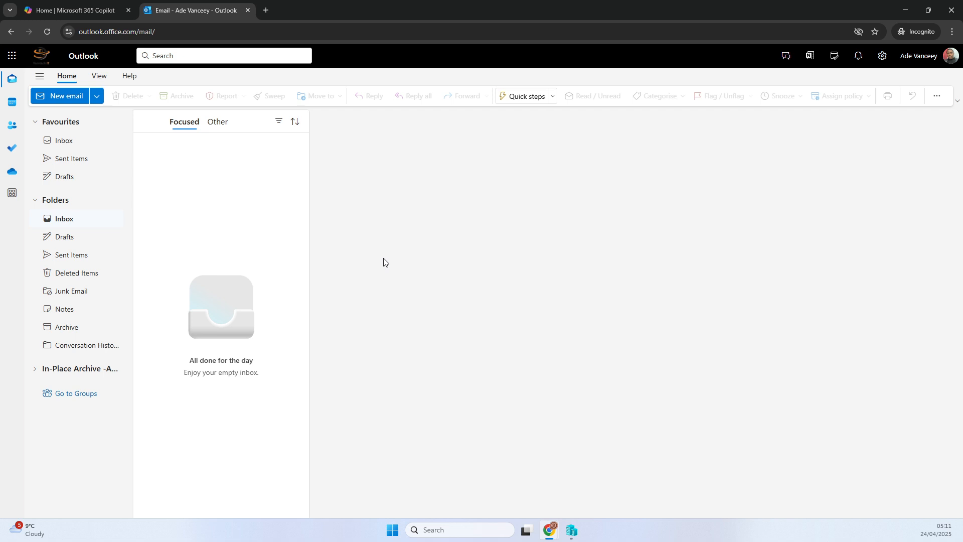
{"action": "left_click", "coordinate": [47, 32]}
{"action": "left_click", "coordinate": [47, 33]}
{"action": "left_click", "coordinate": [64, 141]}
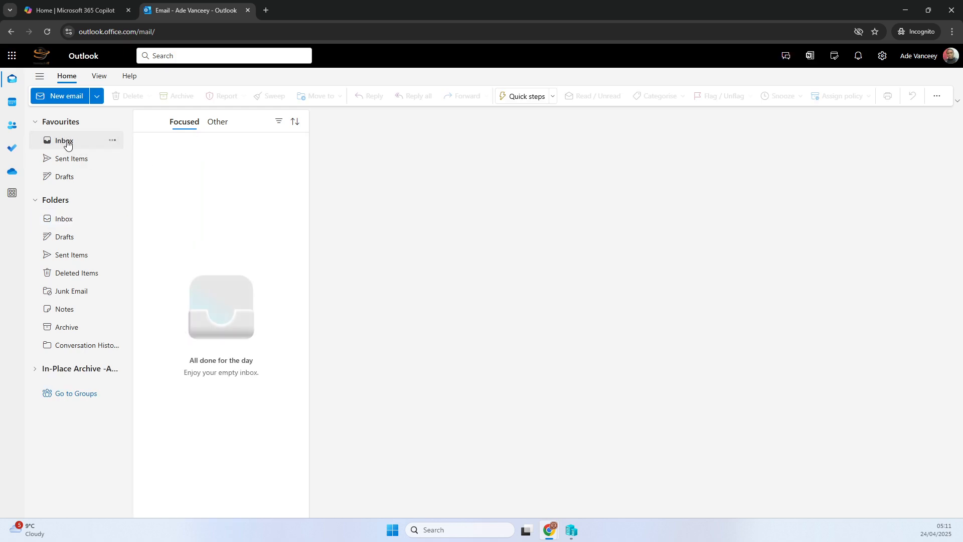
{"action": "left_click", "coordinate": [47, 31]}
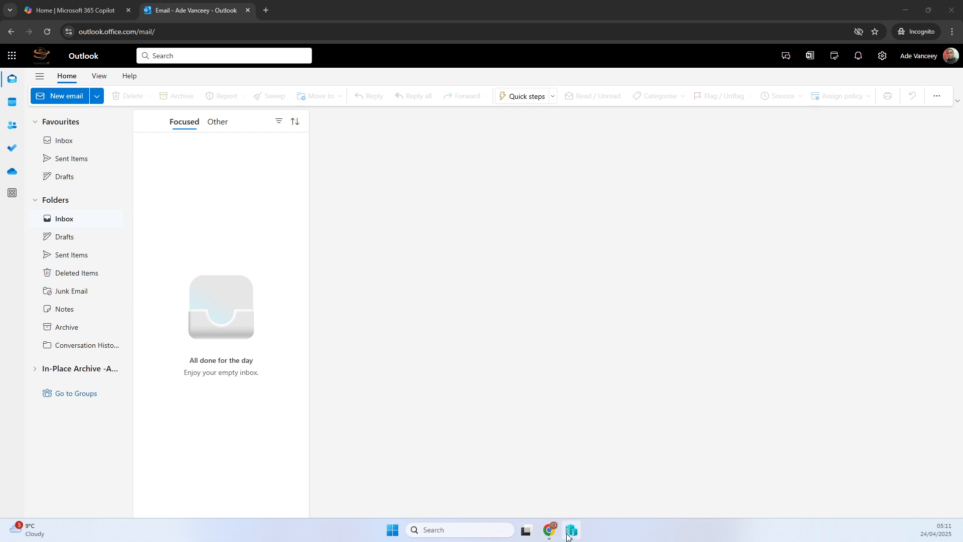
Return to the administrator's Outlook mailbox and start another new email addressed to the user's copied email address.
{"action": "mouse_move", "coordinate": [553, 532]}
{"action": "left_click", "coordinate": [518, 487]}
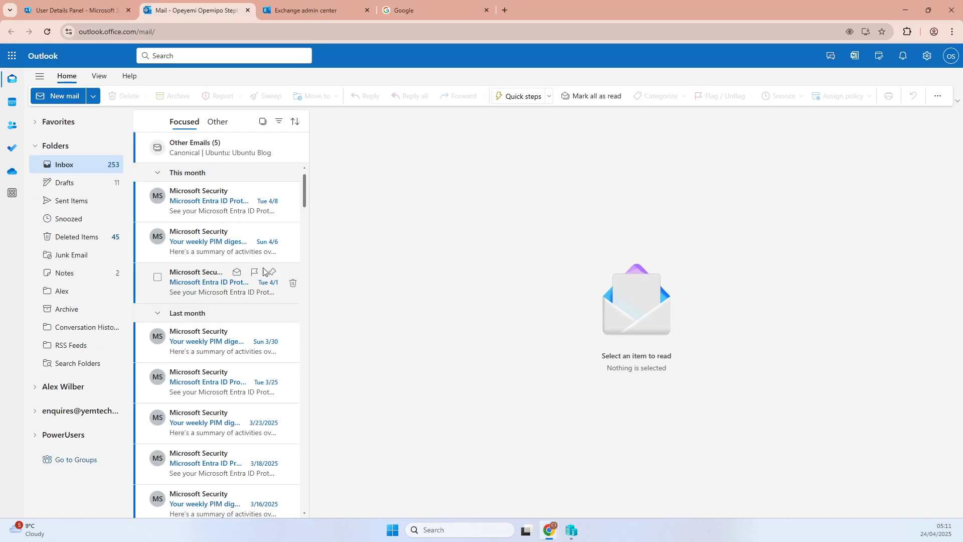
{"action": "left_click", "coordinate": [194, 201]}
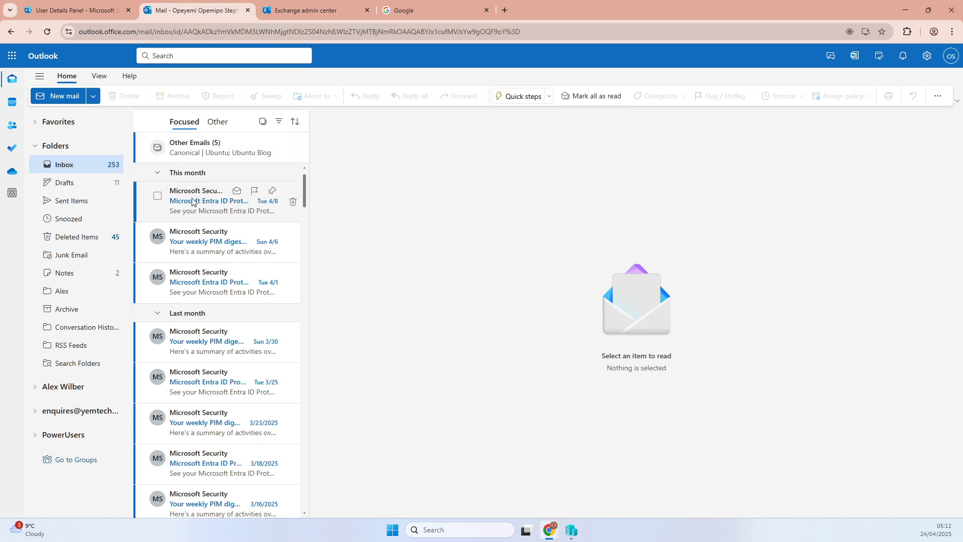
{"action": "left_click", "coordinate": [65, 96]}
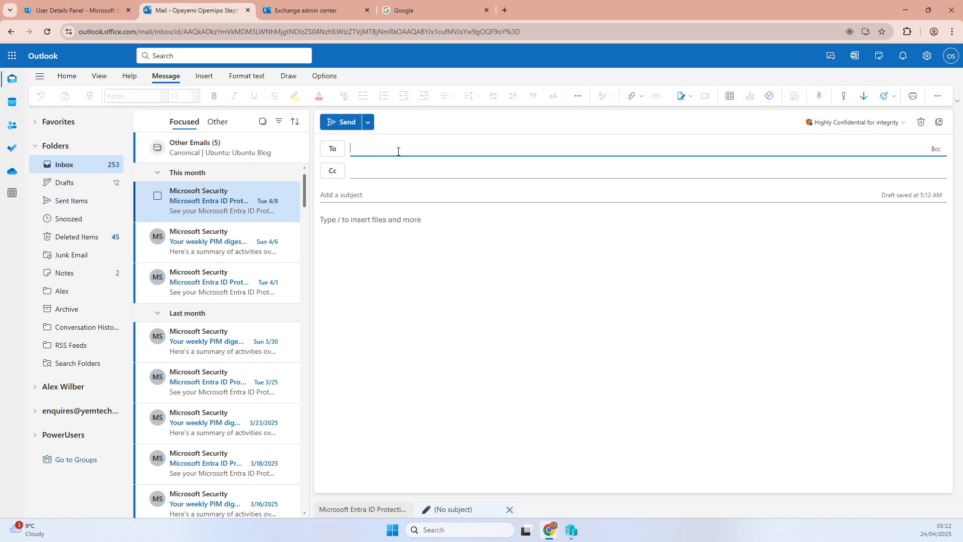
{"action": "key", "text": "ctrl+v"}
Set the subject to "Test me", write "Thank you for" as the body, and send the email.
{"action": "left_click", "coordinate": [365, 226]}
{"action": "left_click", "coordinate": [361, 197]}
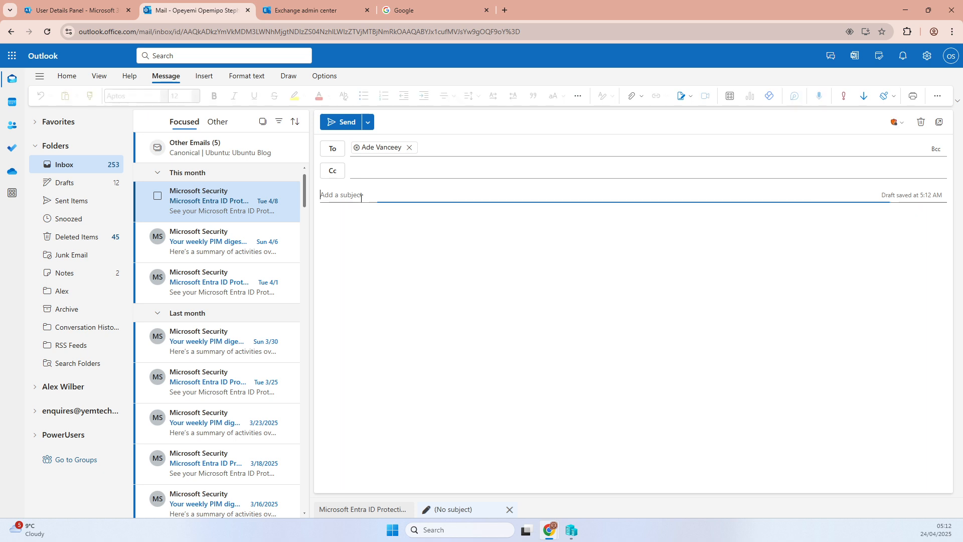
{"action": "type", "text": "Test me"}
{"action": "left_click", "coordinate": [355, 227]}
{"action": "type", "text": "Thank"}
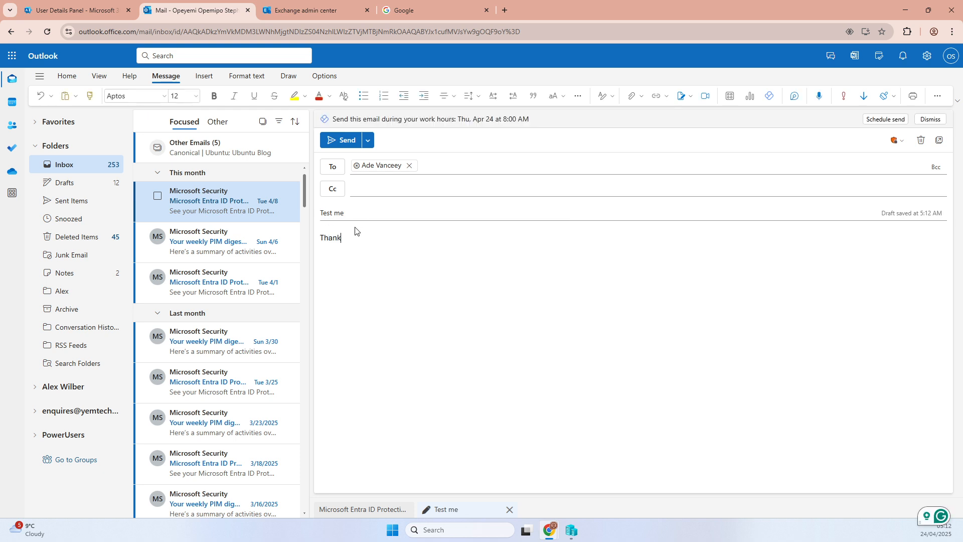
{"action": "type", "text": " you for"}
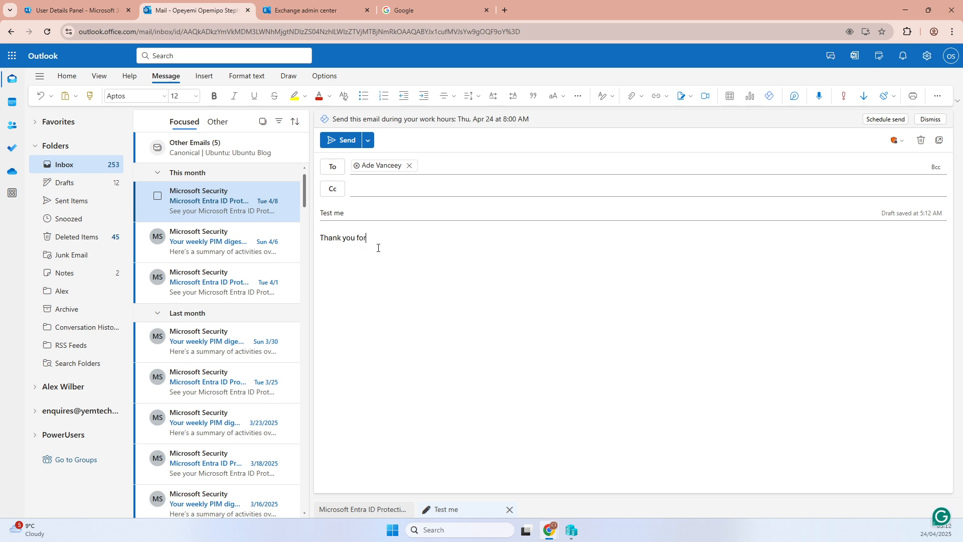
{"action": "left_click", "coordinate": [339, 141]}
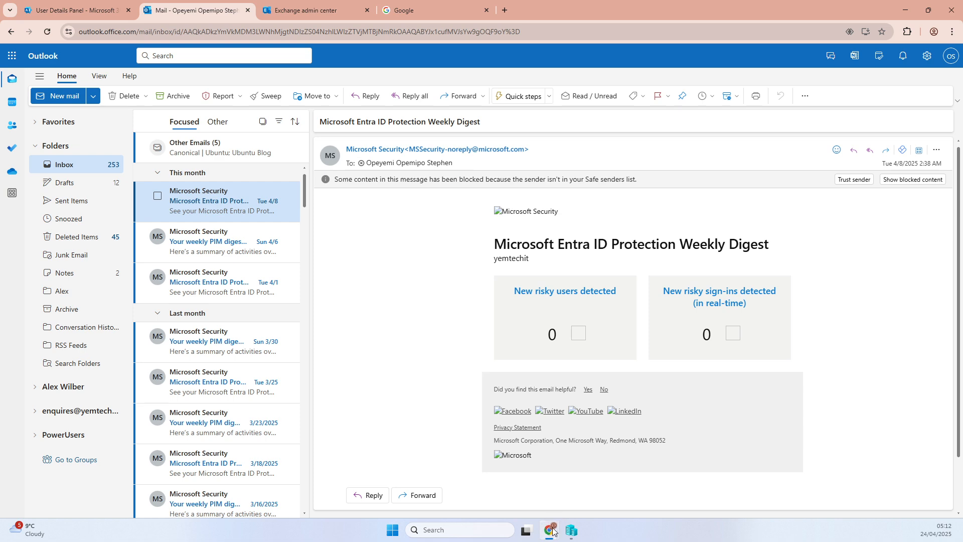
Go back to the user's mailbox, reload it, and open the "Testing Exchange Online Archiving" email.
{"action": "mouse_move", "coordinate": [552, 530]}
{"action": "left_click", "coordinate": [599, 479]}
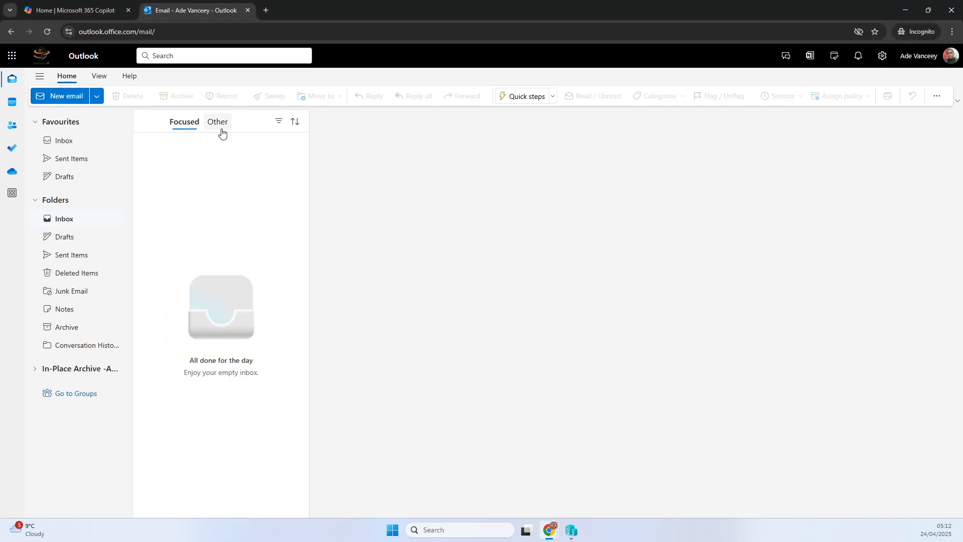
{"action": "left_click", "coordinate": [47, 32]}
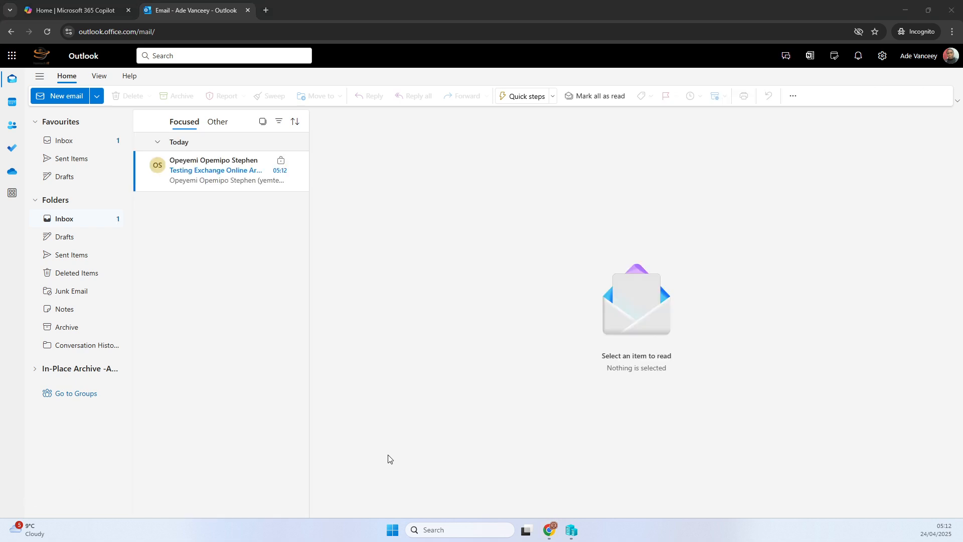
{"action": "left_click", "coordinate": [217, 175]}
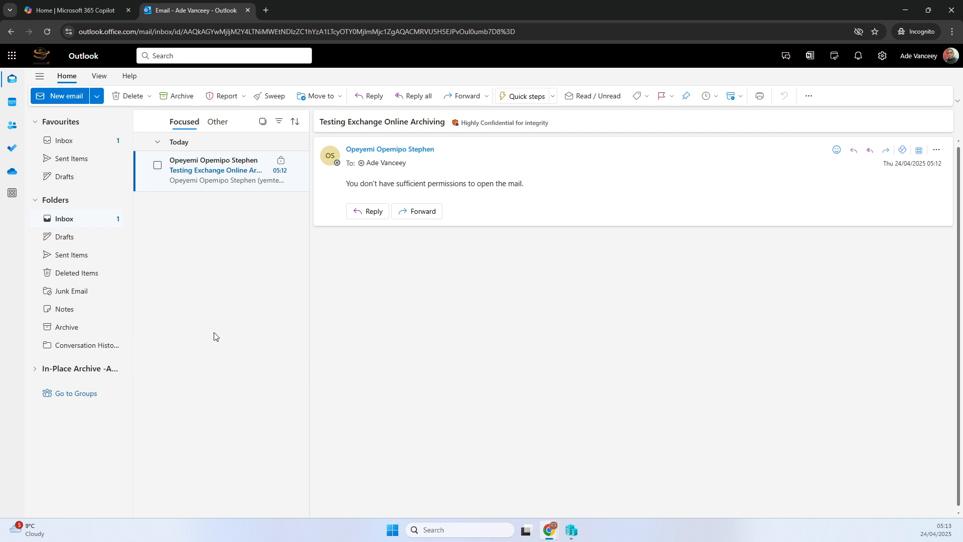
Expand the user's In-Place Archive and create a folder named ABCOFCLOUD in it.
{"action": "left_click", "coordinate": [35, 371]}
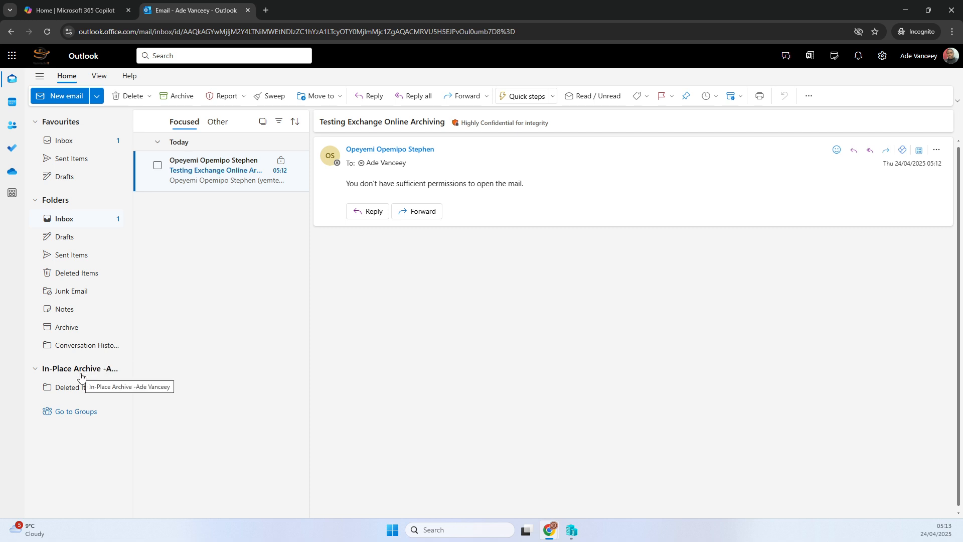
{"action": "right_click", "coordinate": [86, 370]}
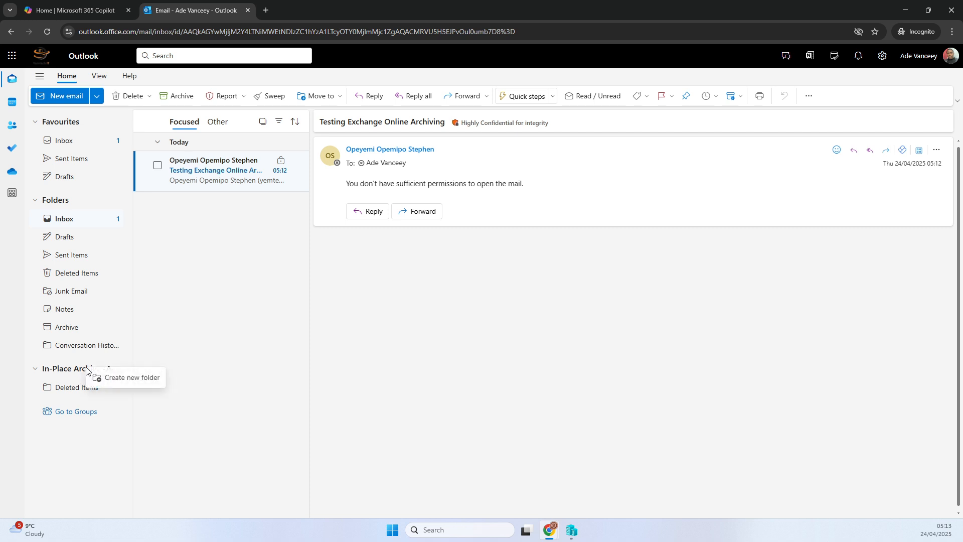
{"action": "left_click", "coordinate": [113, 379]}
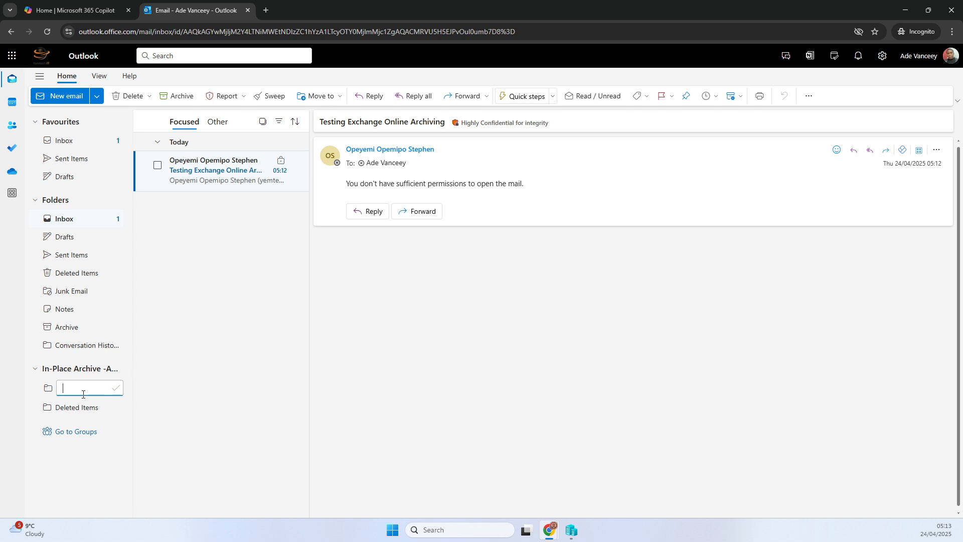
{"action": "type", "text": "BCOECLO"}
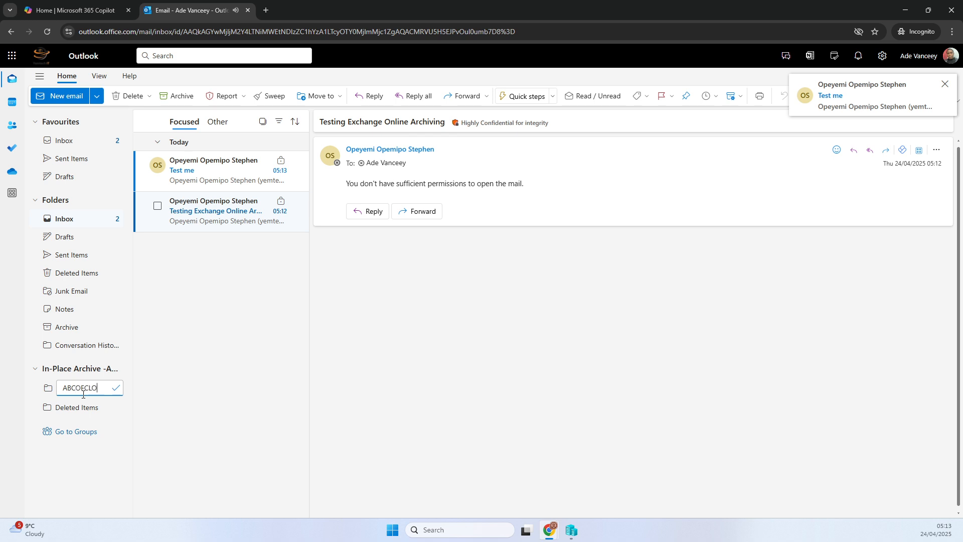
{"action": "type", "text": "UD"}
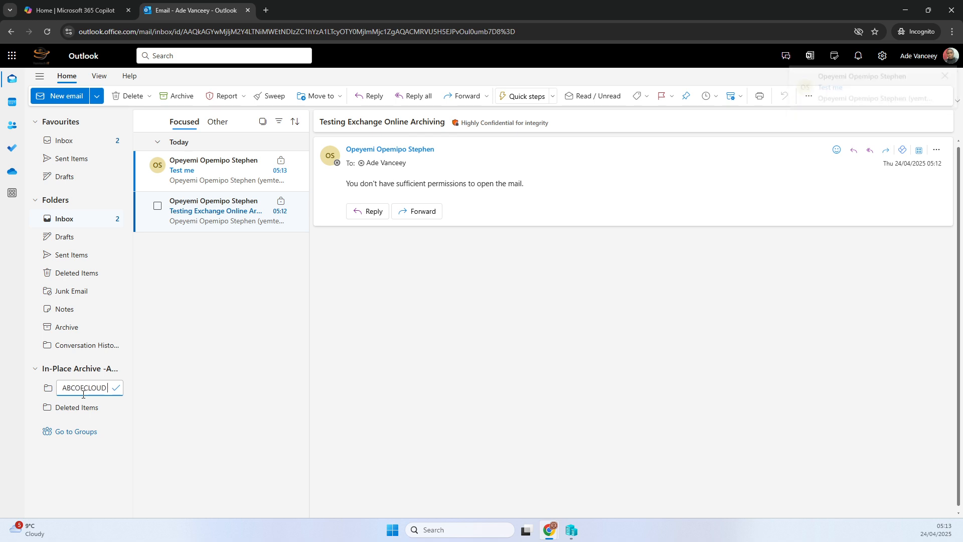
{"action": "key", "text": "Return"}
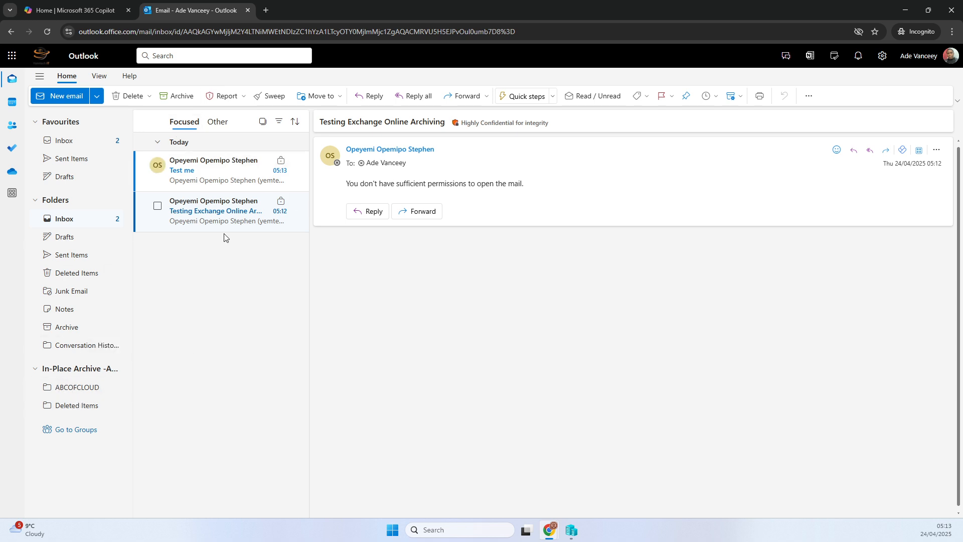
Move the "Test me" email from the inbox into the In-Place Archive's ABCOFCLOUD folder and open that folder.
{"action": "left_click", "coordinate": [196, 182]}
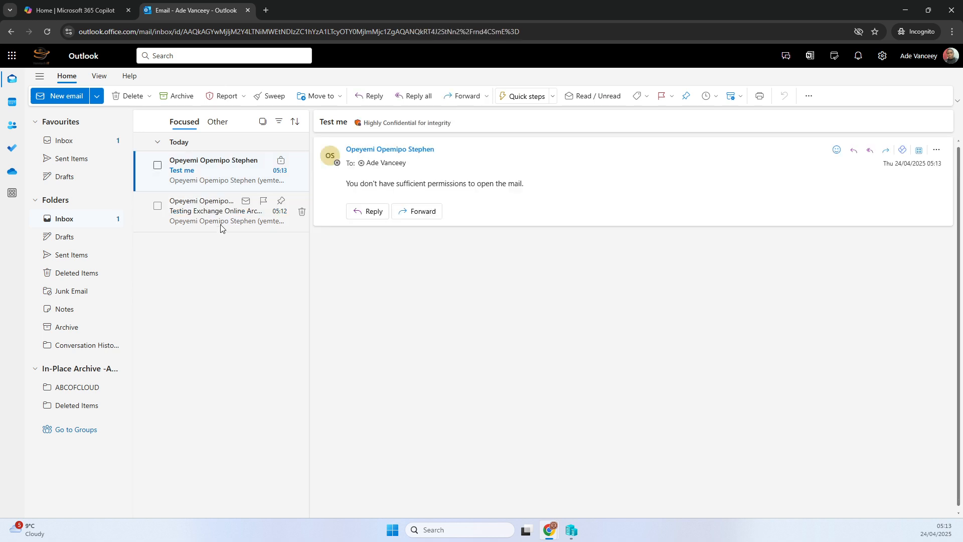
{"action": "left_click", "coordinate": [213, 211]}
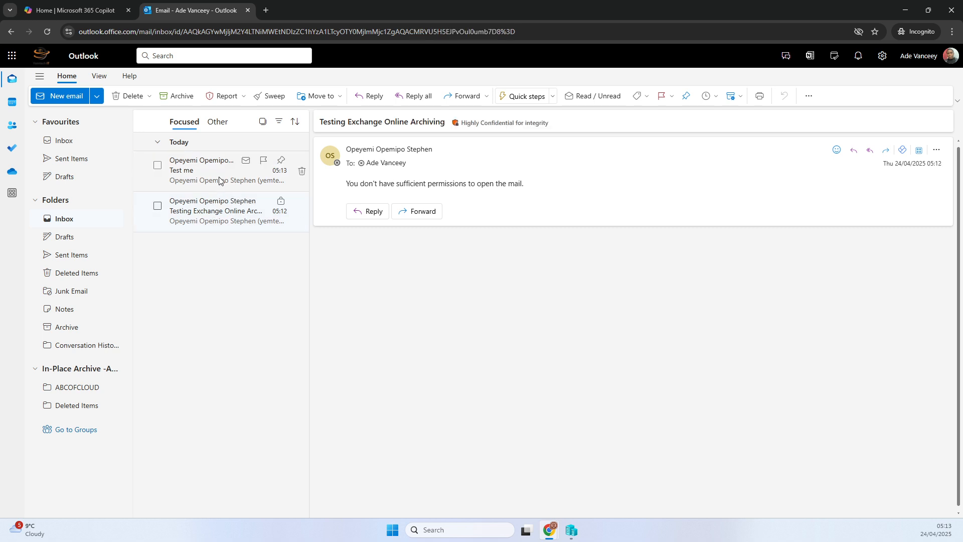
{"action": "right_click", "coordinate": [219, 180]}
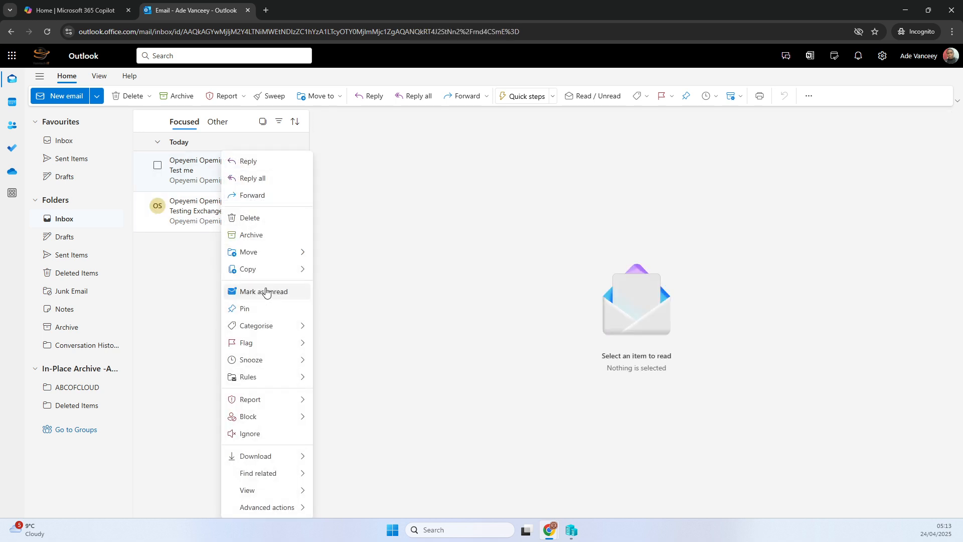
{"action": "mouse_move", "coordinate": [279, 259]}
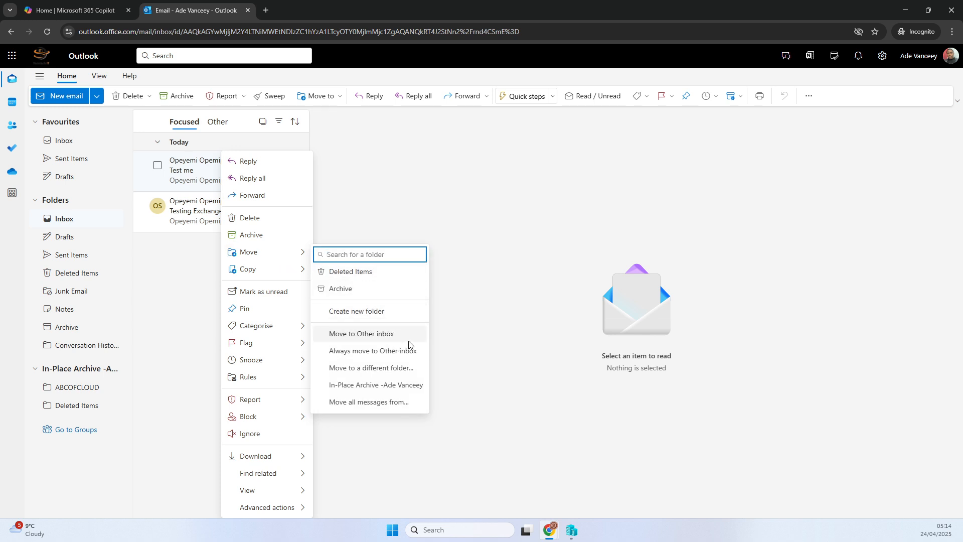
{"action": "left_click", "coordinate": [395, 385]}
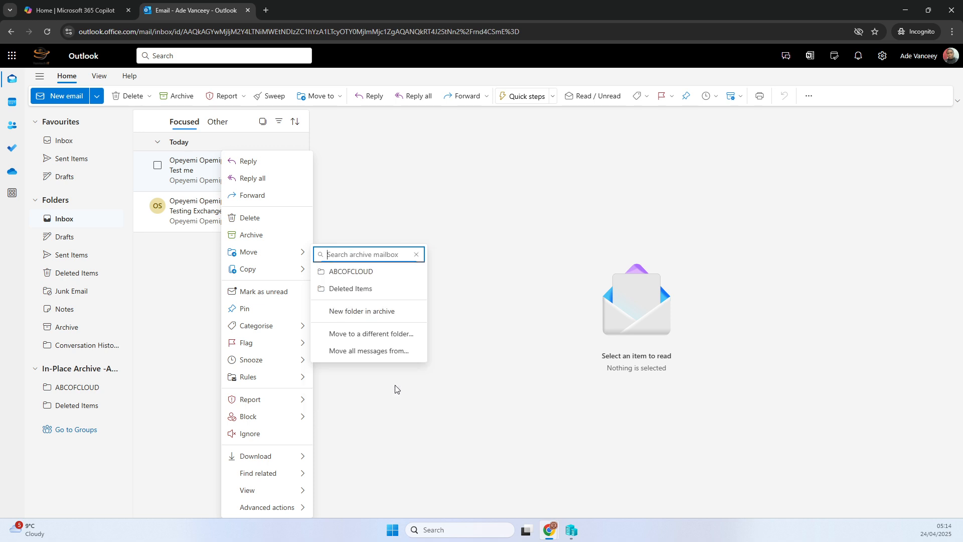
{"action": "left_click", "coordinate": [365, 275]}
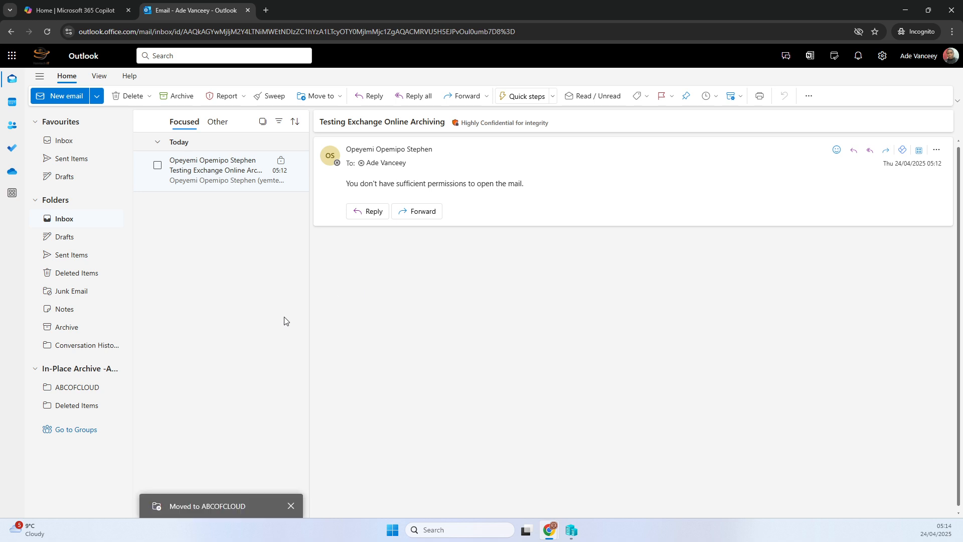
{"action": "left_click", "coordinate": [67, 391]}
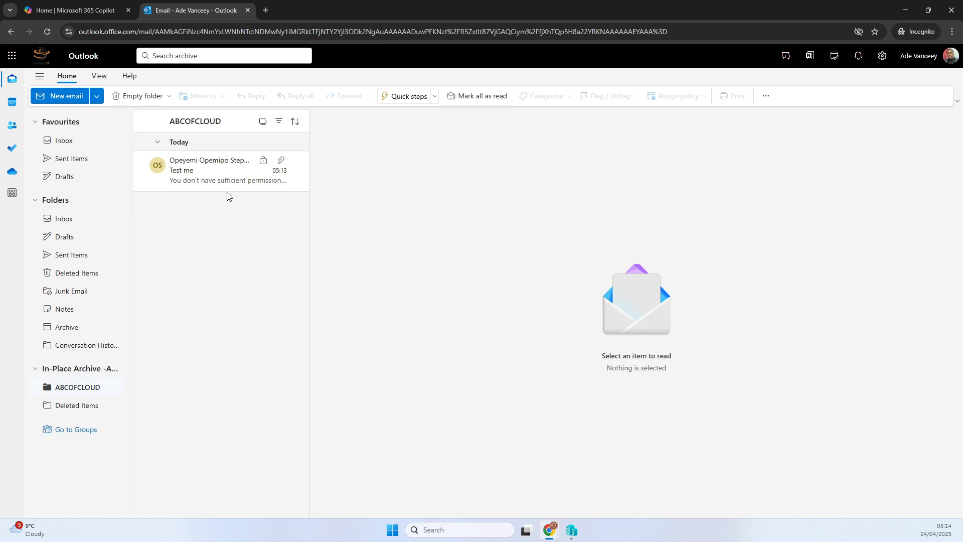
Switch to the administrator's Microsoft 365 admin center and review the licenses assigned to the user.
{"action": "mouse_move", "coordinate": [550, 527]}
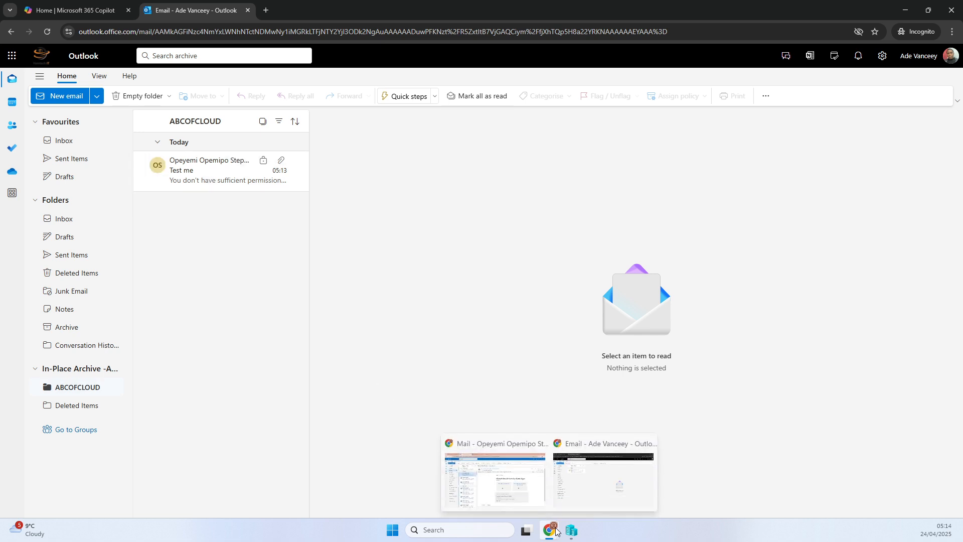
{"action": "left_click", "coordinate": [522, 487]}
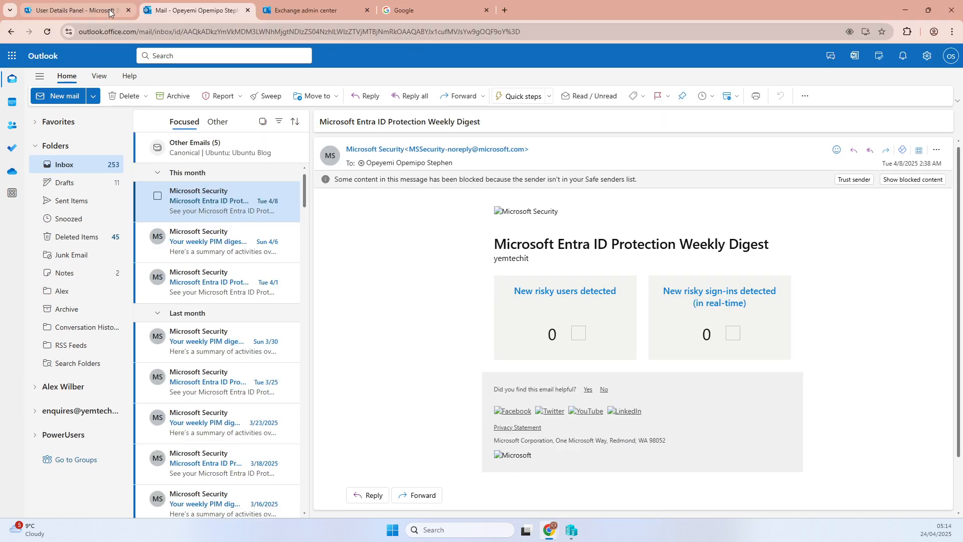
{"action": "left_click", "coordinate": [90, 11]}
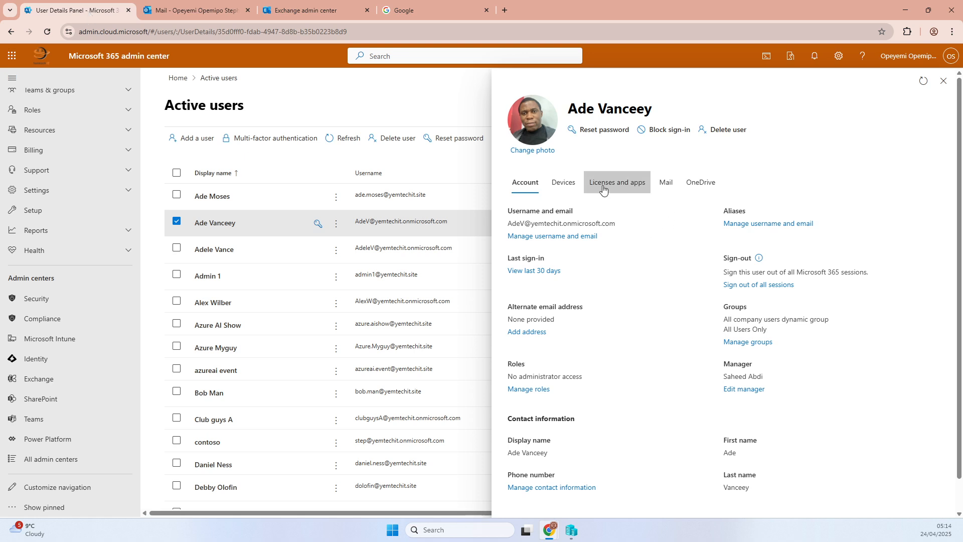
{"action": "left_click", "coordinate": [643, 188]}
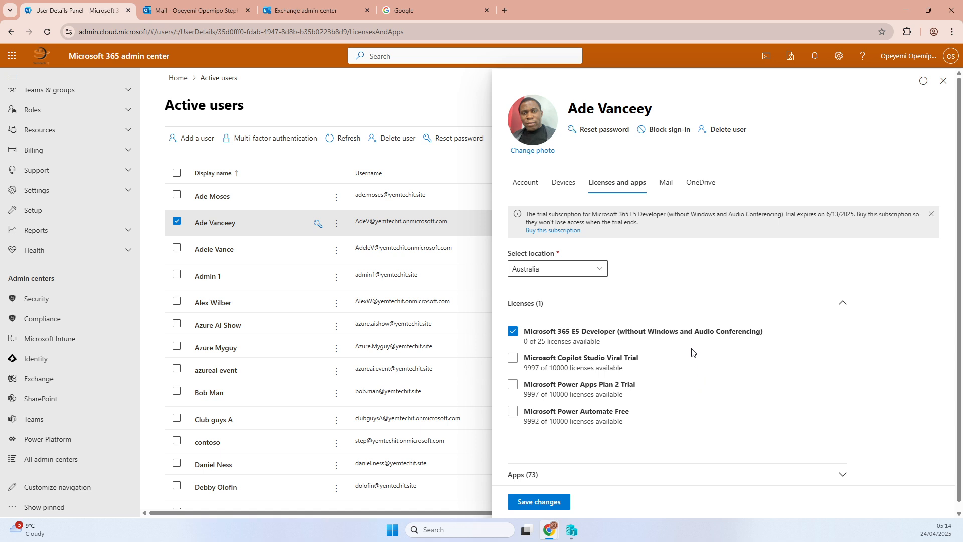
Switch to the Exchange admin center, go back from the user's archive settings to the mailbox details, and reload the page.
{"action": "left_click", "coordinate": [188, 13]}
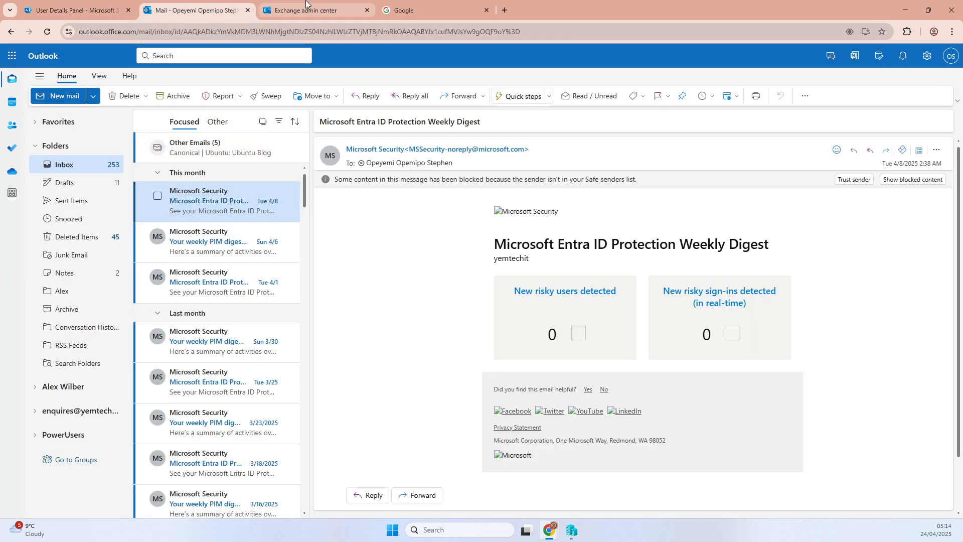
{"action": "left_click", "coordinate": [304, 13]}
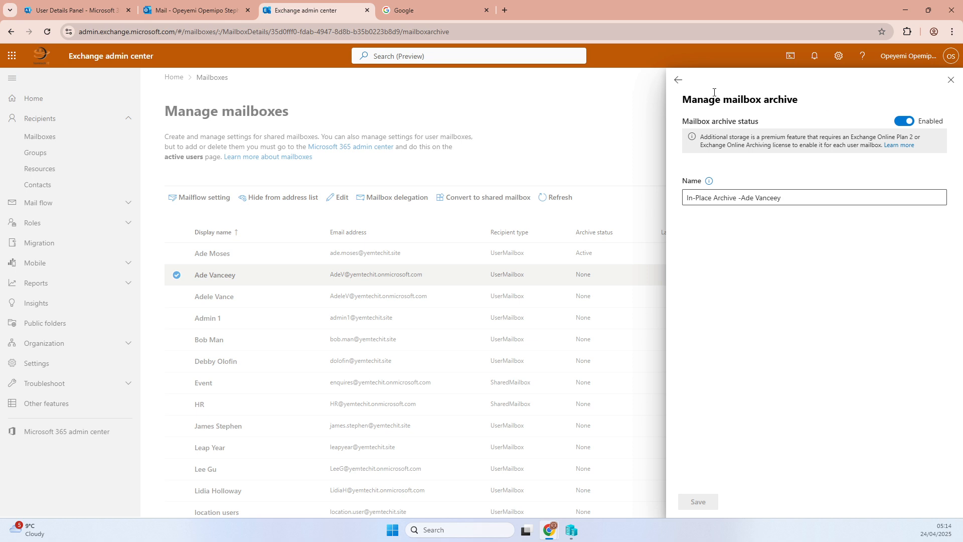
{"action": "left_click", "coordinate": [677, 79]}
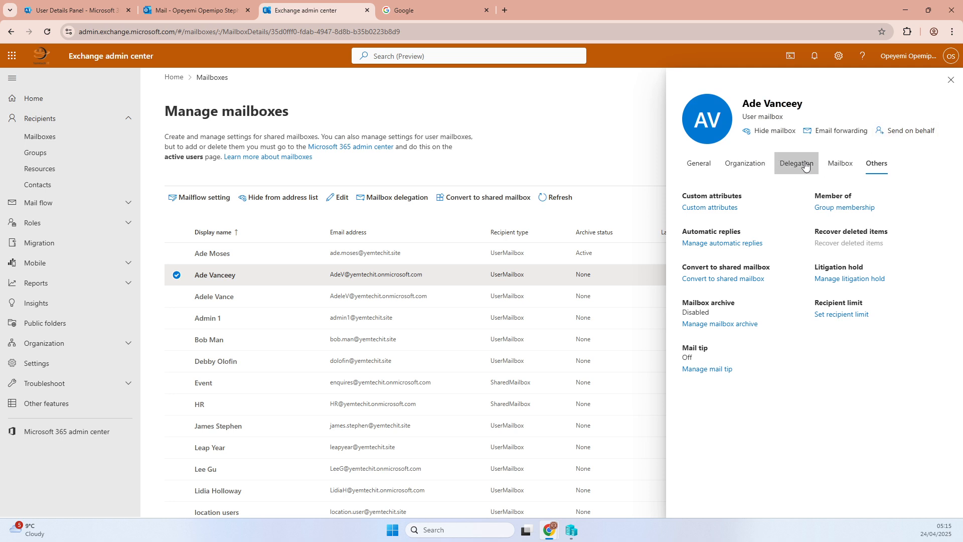
{"action": "left_click", "coordinate": [47, 32]}
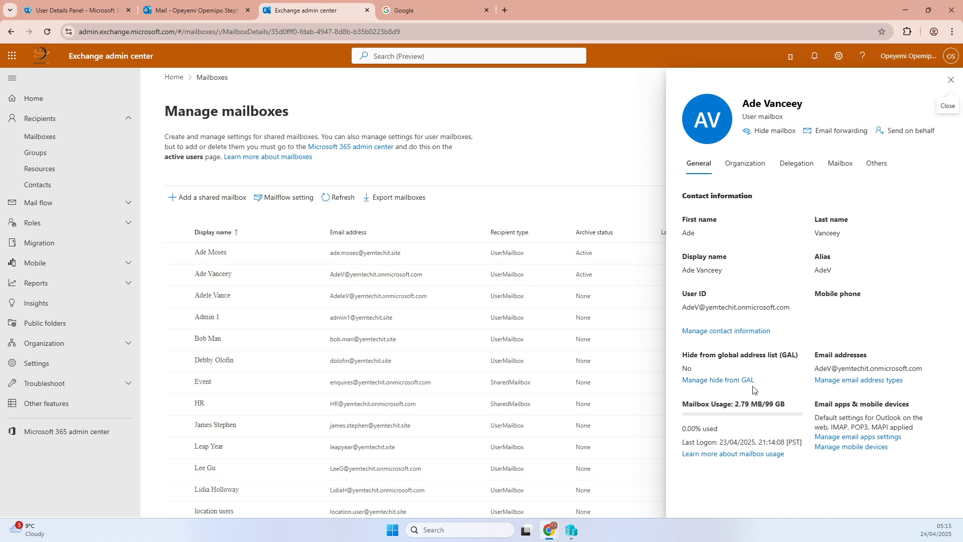
Check the user's mailbox archive status, then open the archive management settings and examine the archive usage and its warning threshold.
{"action": "left_click", "coordinate": [874, 171]}
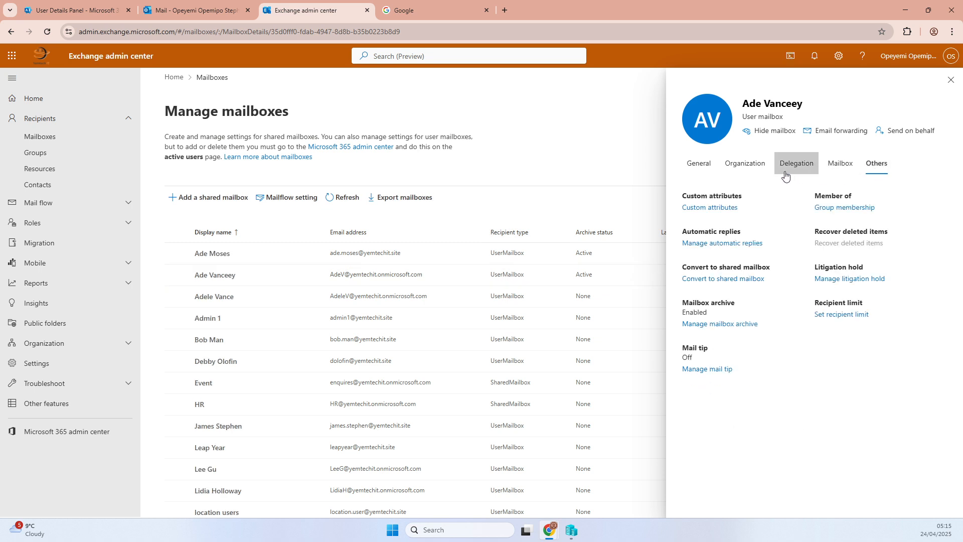
{"action": "left_click_drag", "start_coordinate": [681, 312], "coordinate": [717, 316]}
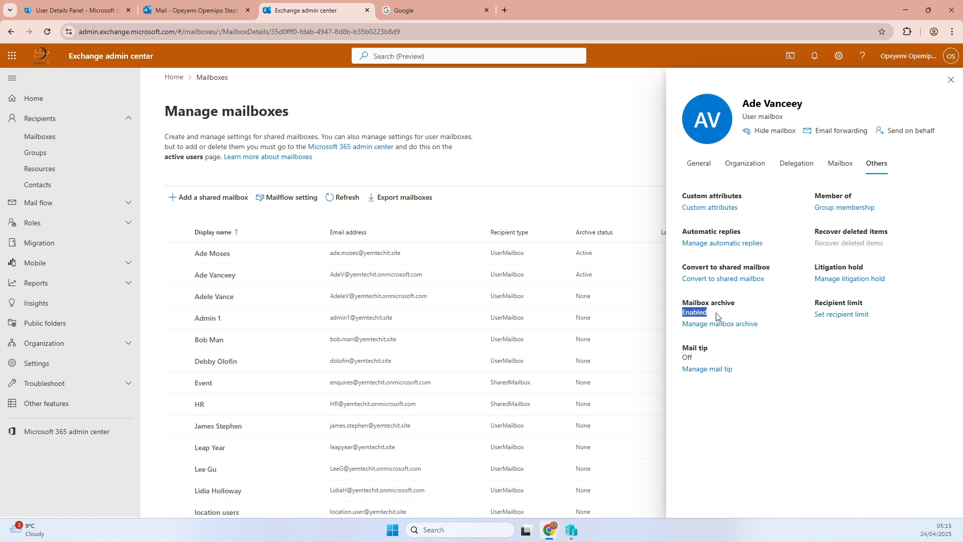
{"action": "left_click", "coordinate": [720, 324]}
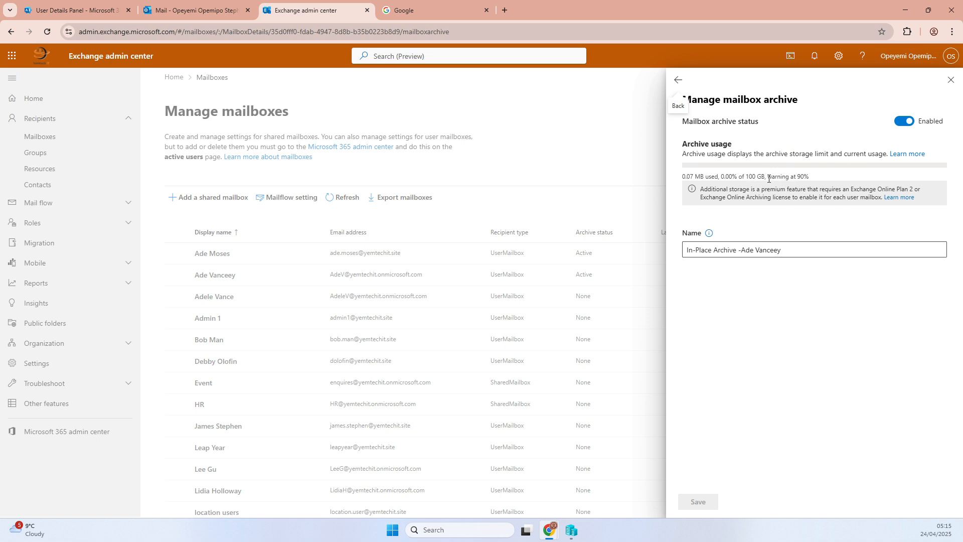
{"action": "left_click_drag", "start_coordinate": [767, 176], "coordinate": [815, 179]}
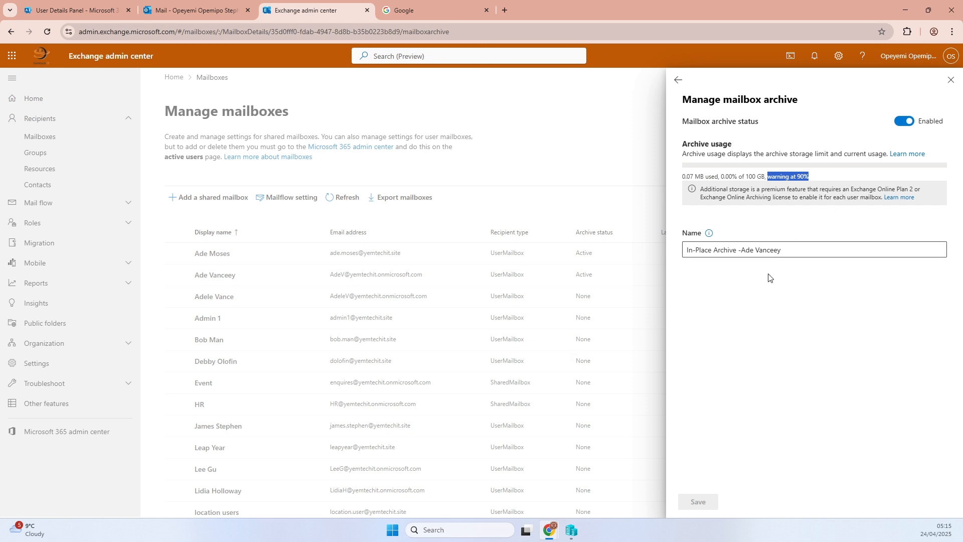
{"action": "left_click", "coordinate": [763, 296]}
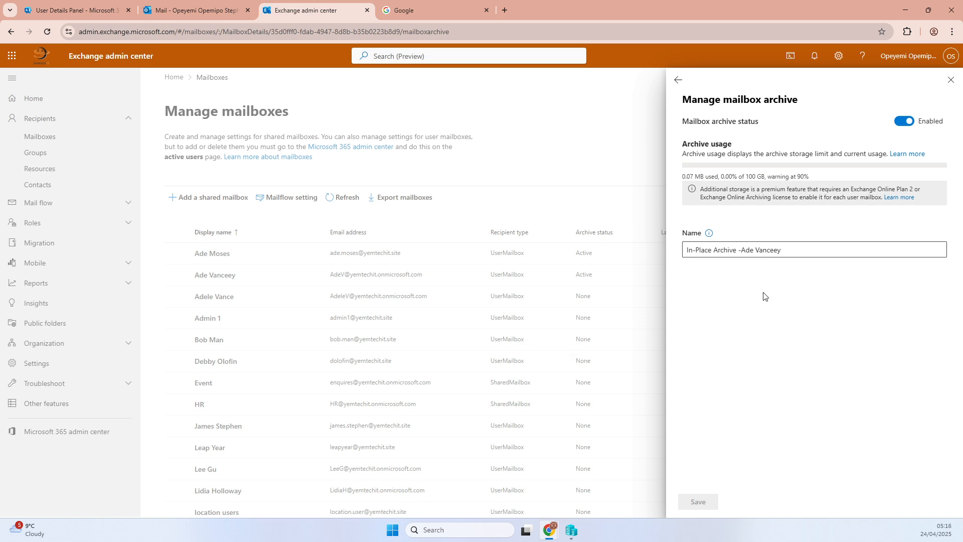